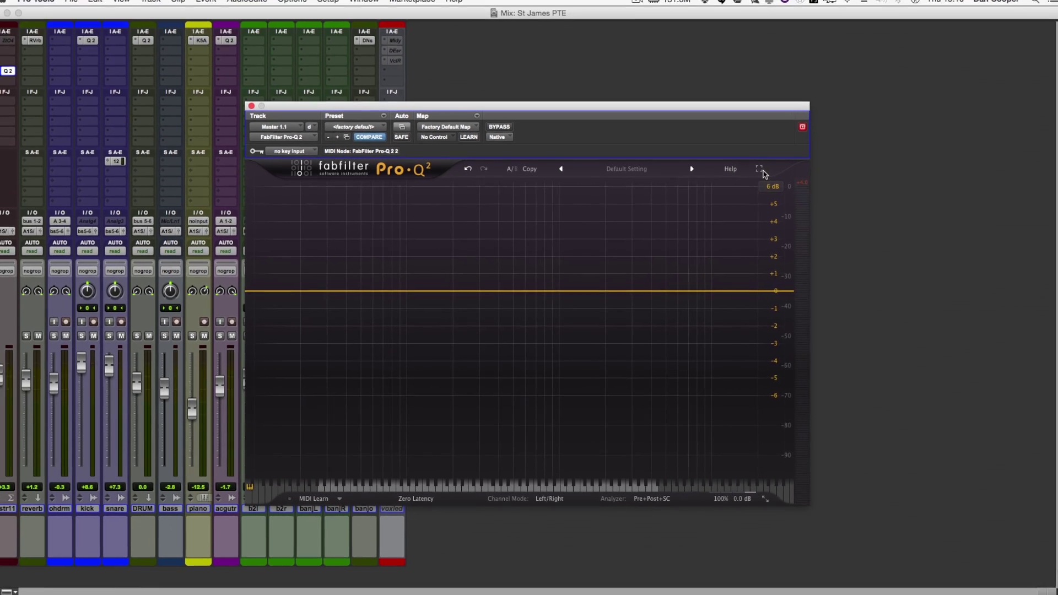
- Expand the Pro-Q 2 window on the Master track to full screen
click(834, 127)
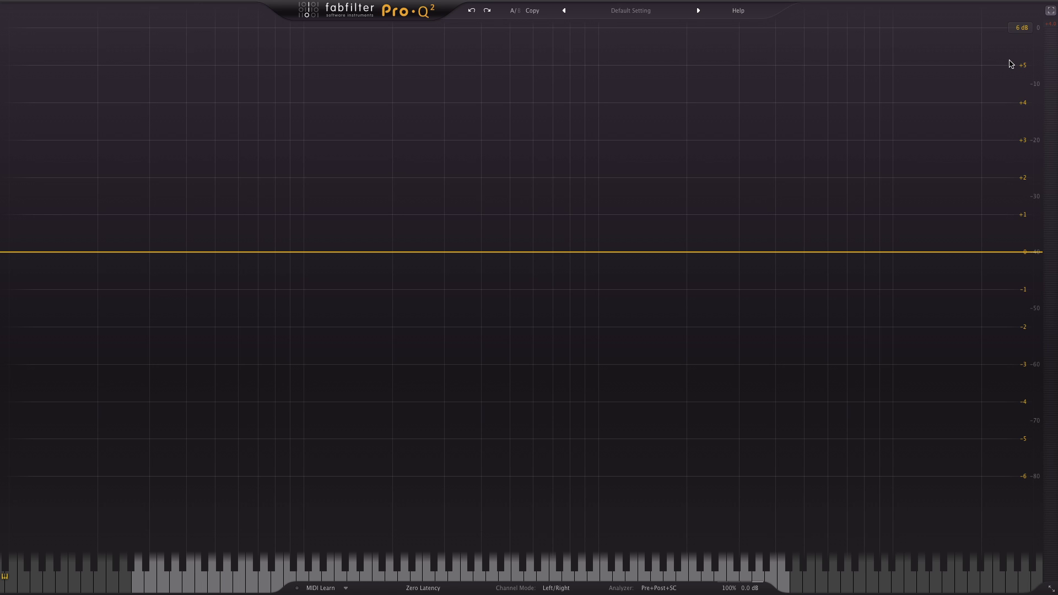
- Set the display range to 12 dB and add a narrow bell boost near 5 kHz
click(1021, 27)
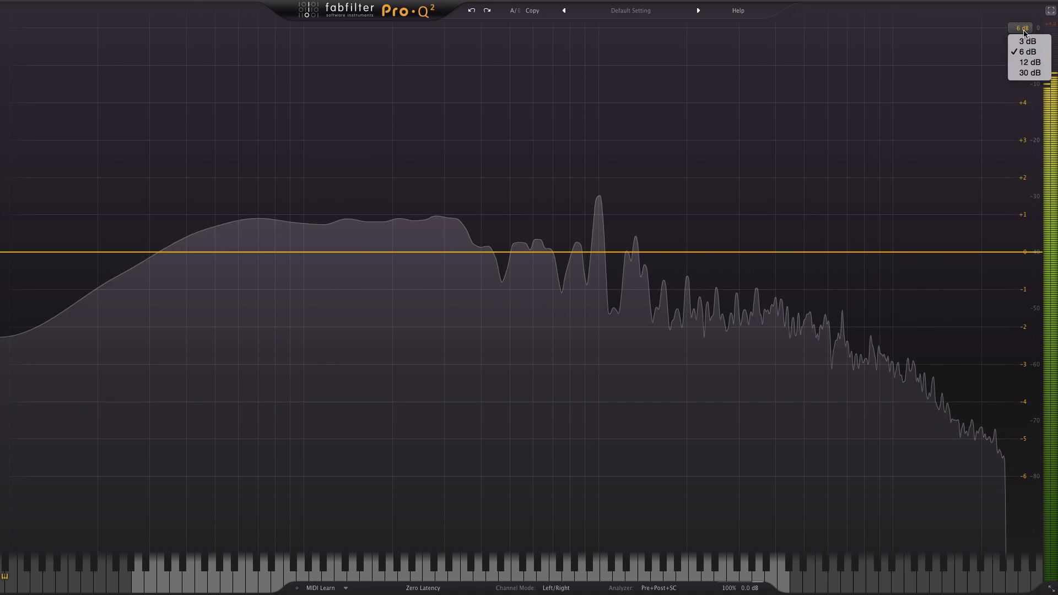
click(1034, 60)
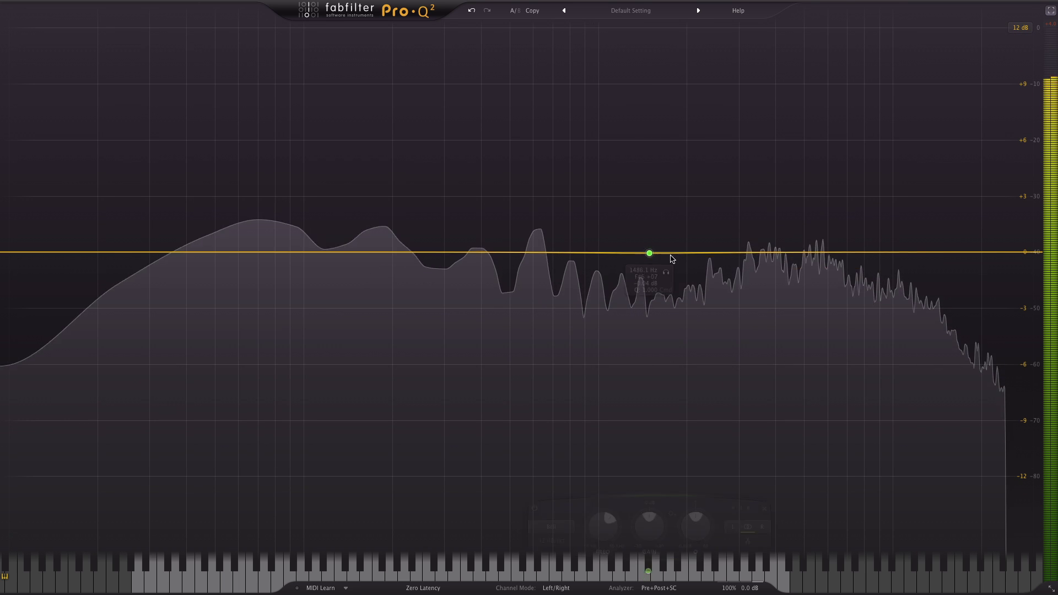
drag(672, 259, 634, 102)
scroll(635, 99, up, 15)
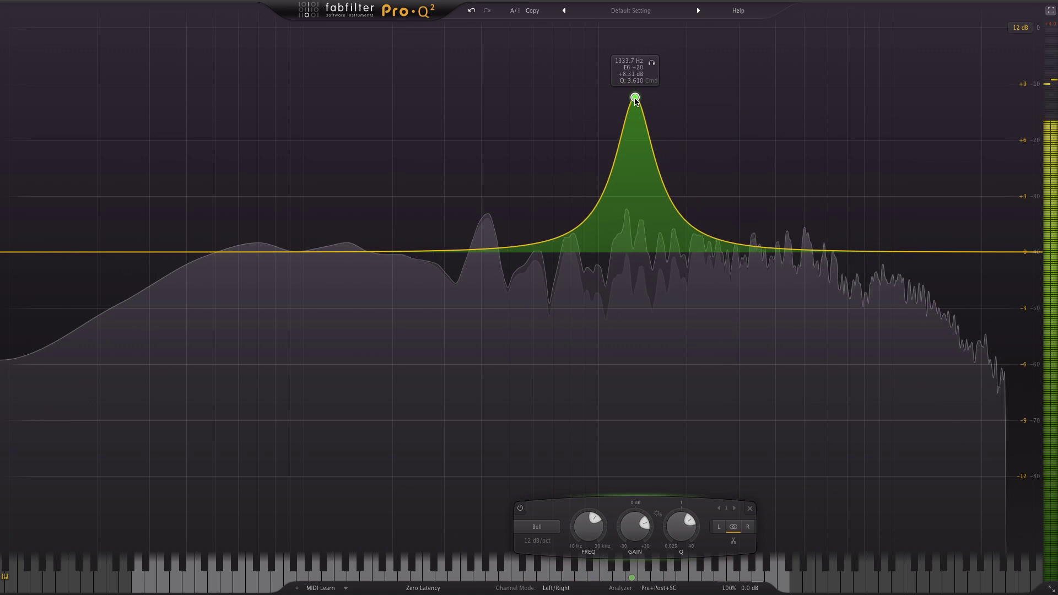
scroll(635, 99, down, 6)
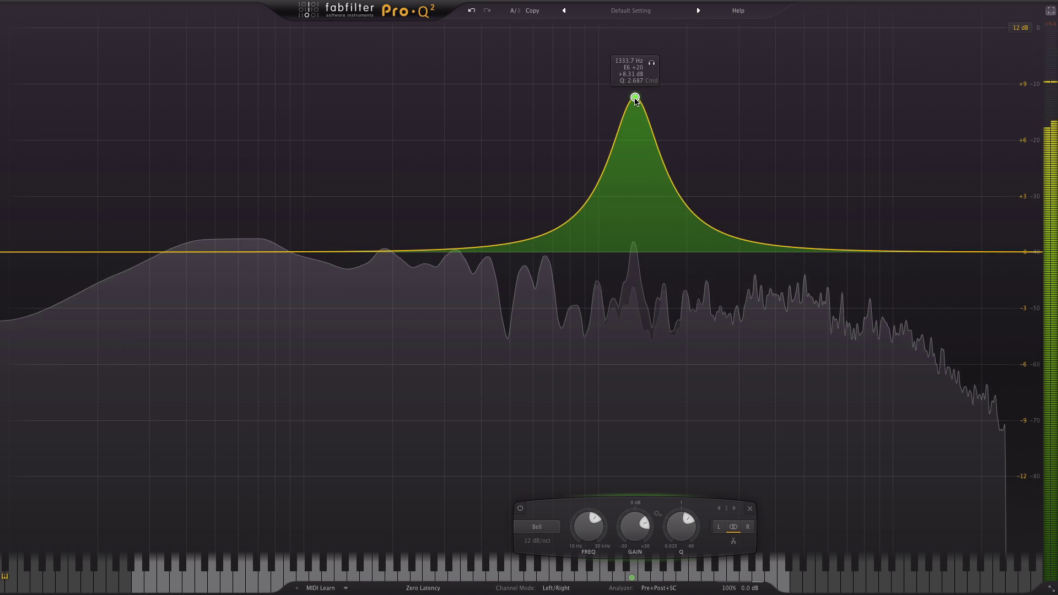
scroll(634, 99, up, 3)
drag(635, 101, 805, 101)
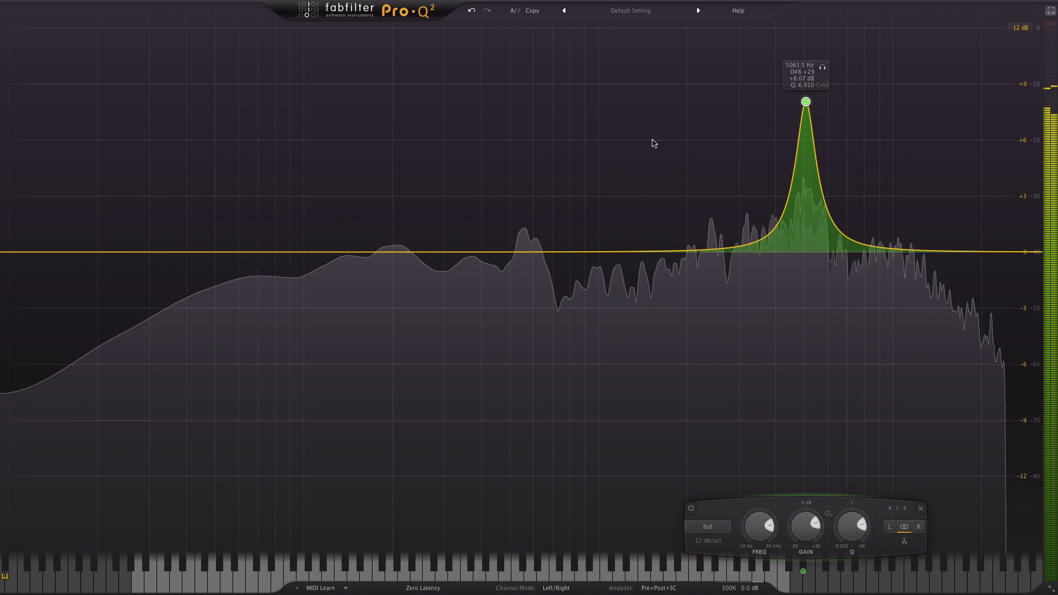
- Add a broad midrange cut near 767 Hz and a bell boost around 135 Hz
click(443, 255)
drag(443, 255, 564, 352)
drag(295, 252, 350, 162)
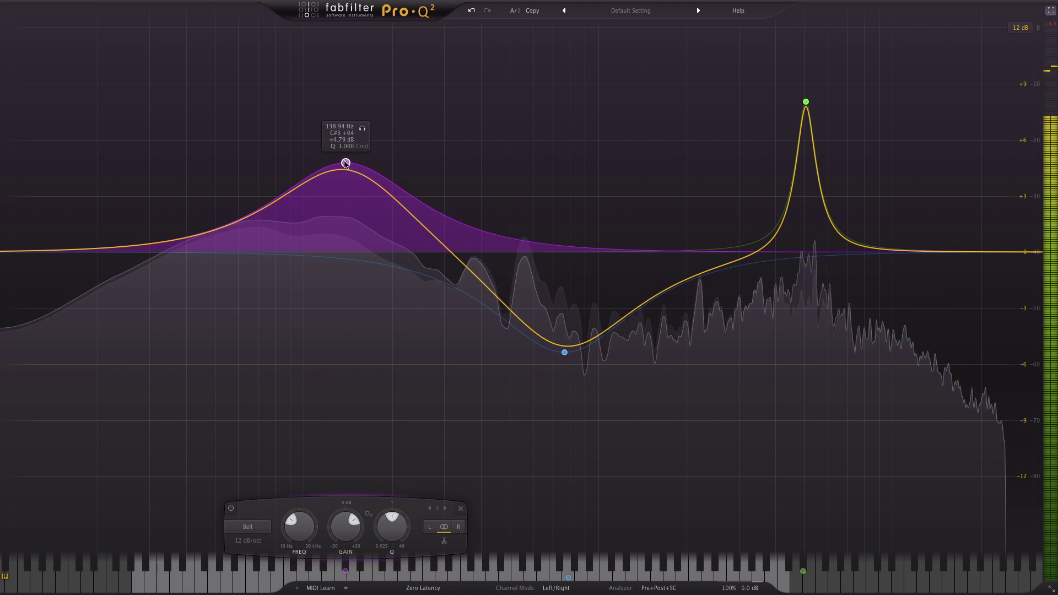
- Change the purple low band's shape from bell to Low Cut
right_click(350, 162)
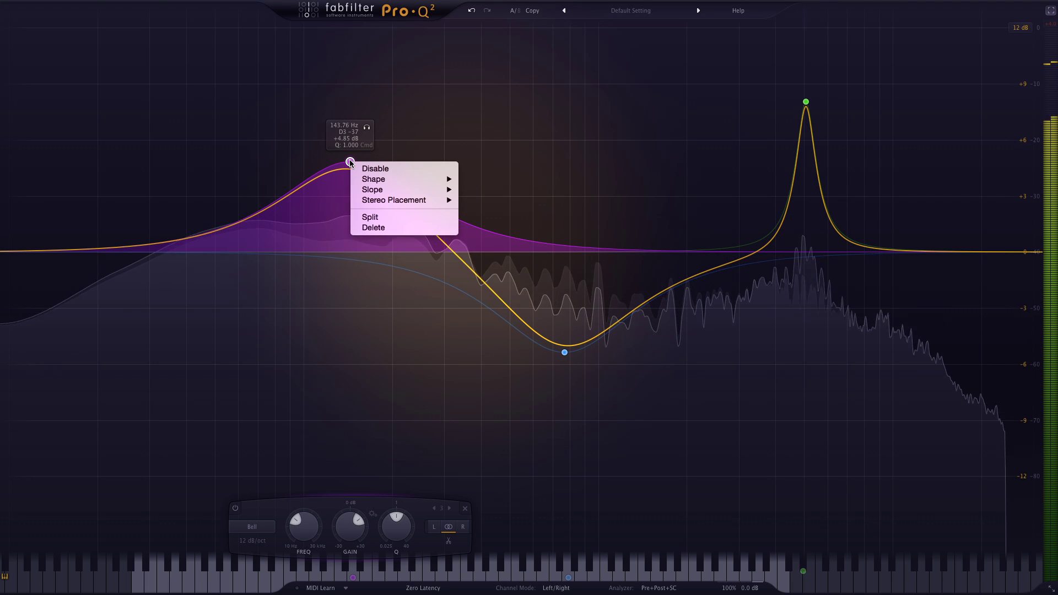
mouse_move(400, 181)
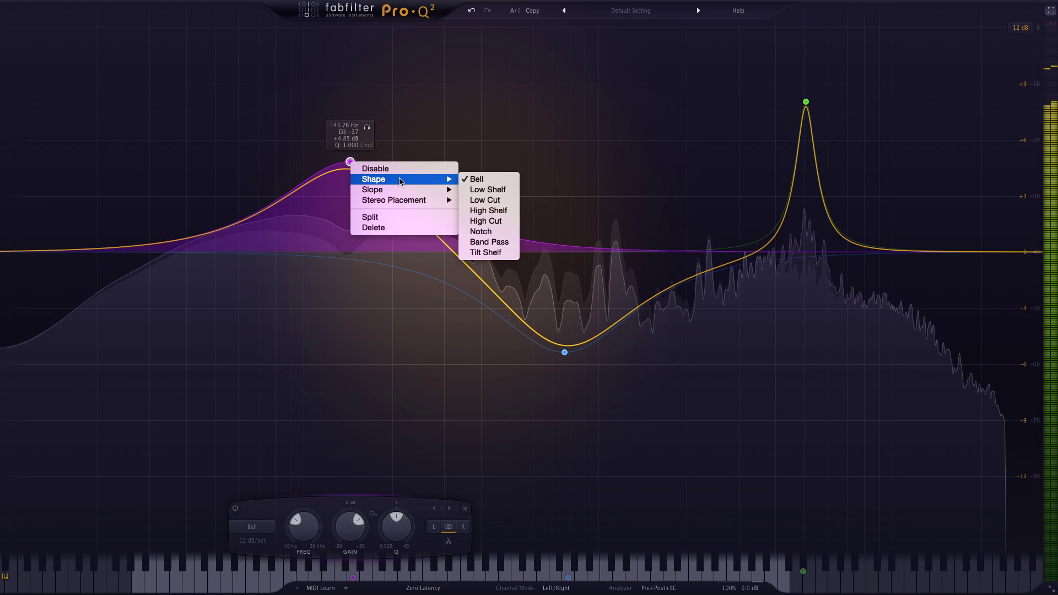
click(493, 204)
mouse_move(349, 253)
mouse_down()
mouse_move(441, 254)
mouse_move(348, 256)
mouse_up()
scroll(349, 255, up, 3)
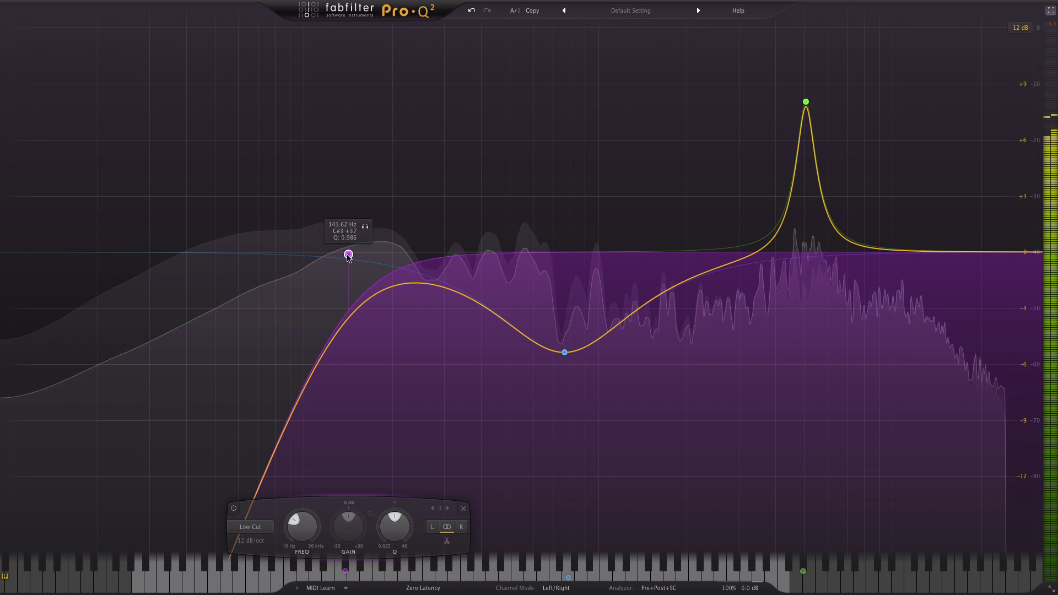
scroll(348, 255, down, 1)
- Give the low cut a 96 dB/oct slope and set it to about 87 Hz
right_click(348, 255)
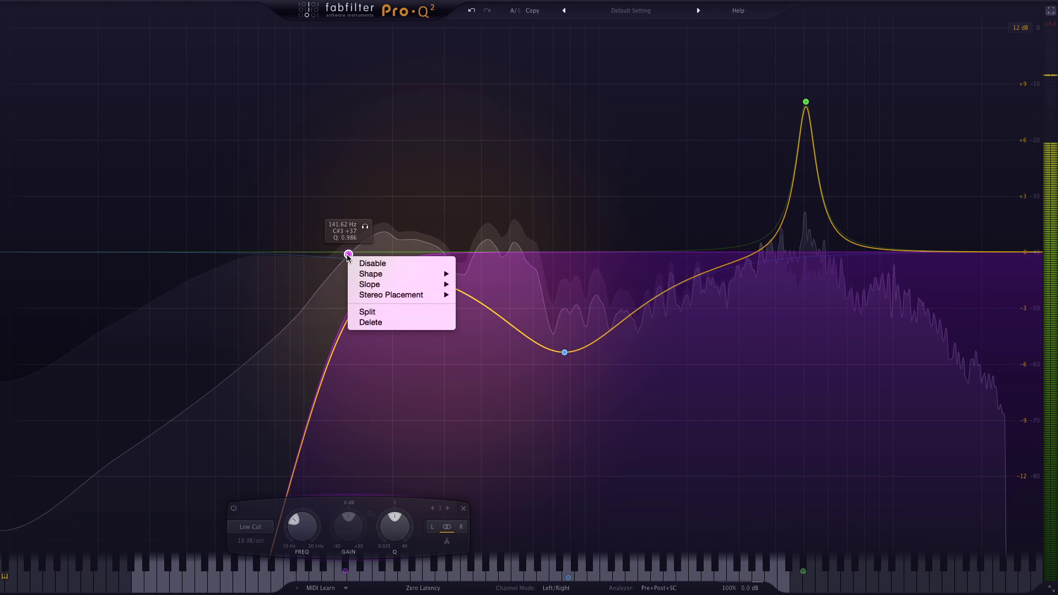
mouse_move(411, 286)
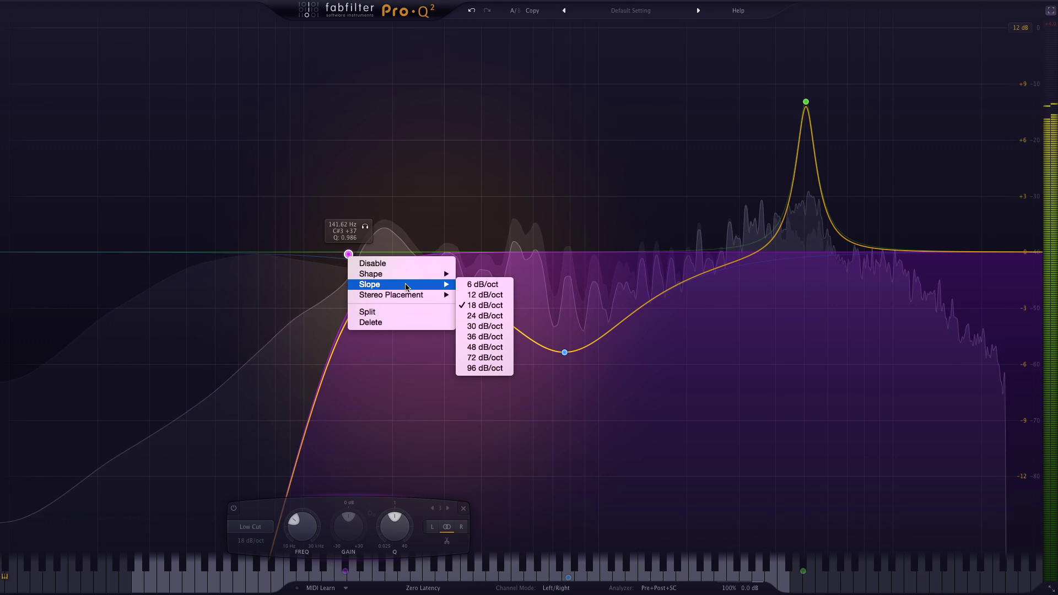
click(485, 368)
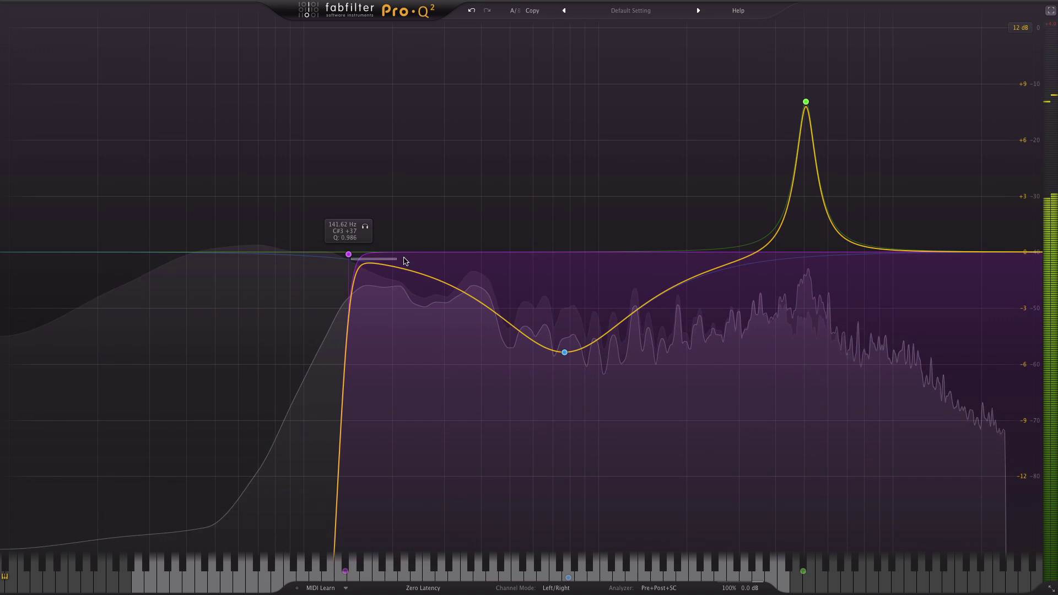
drag(384, 263, 288, 254)
scroll(287, 254, down, 4)
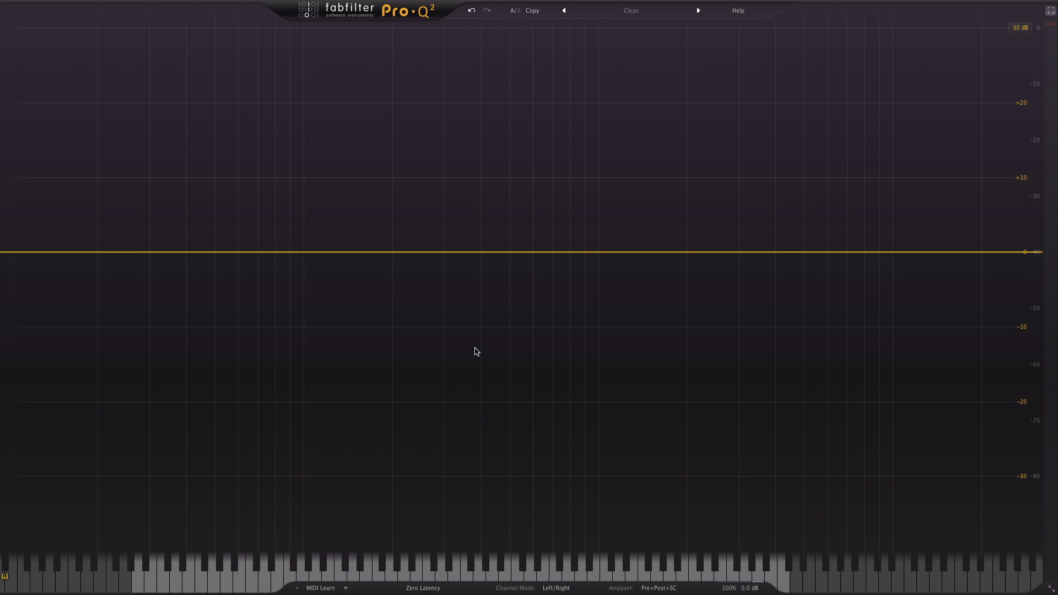
- Play the drums, add a large bell boost near 249 Hz and enable auto gain compensation
key(space)
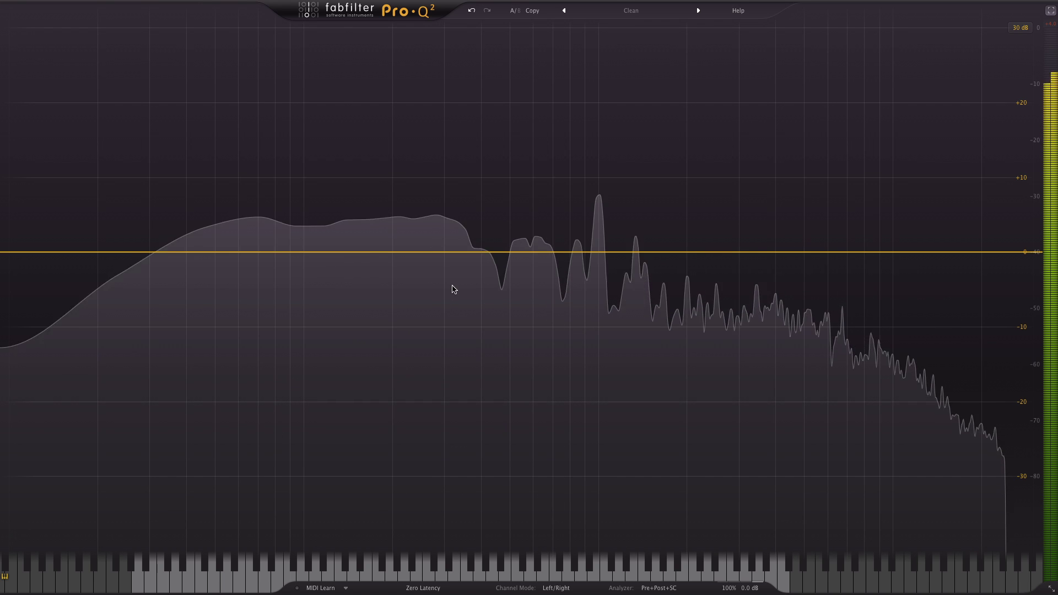
drag(425, 253, 416, 414)
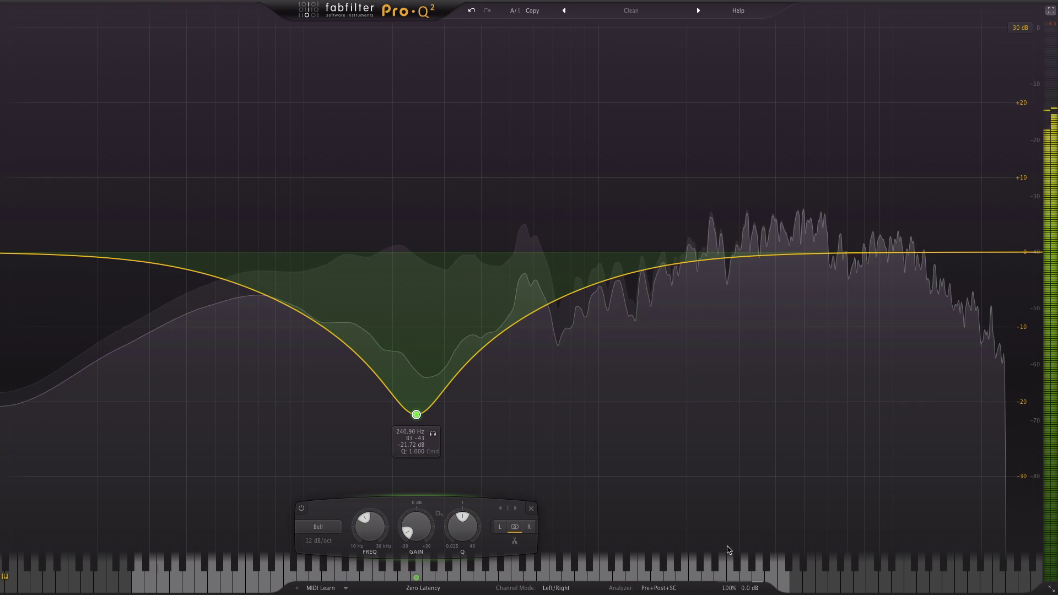
mouse_move(738, 589)
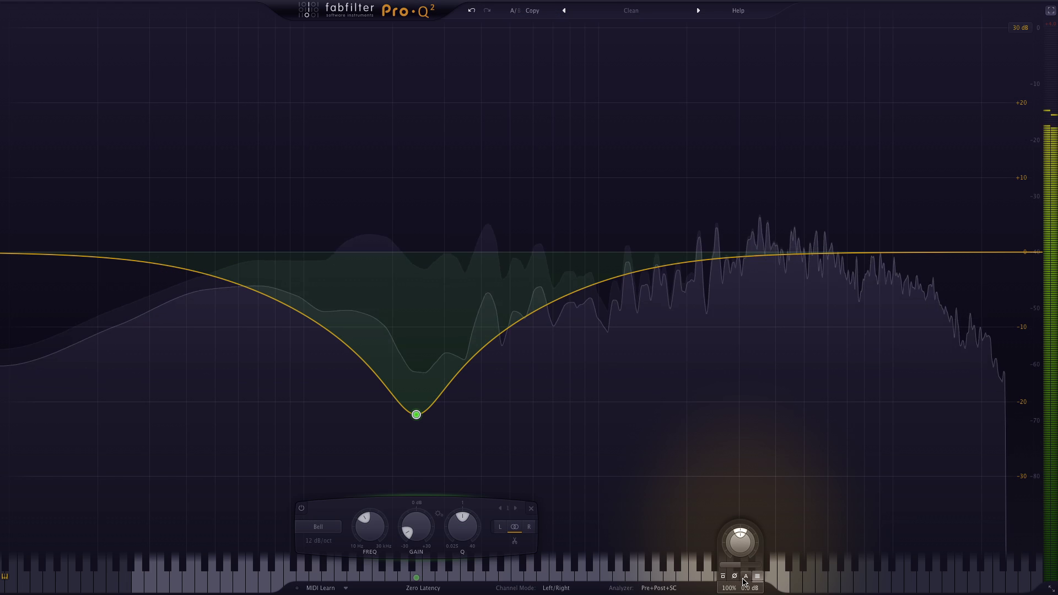
click(745, 577)
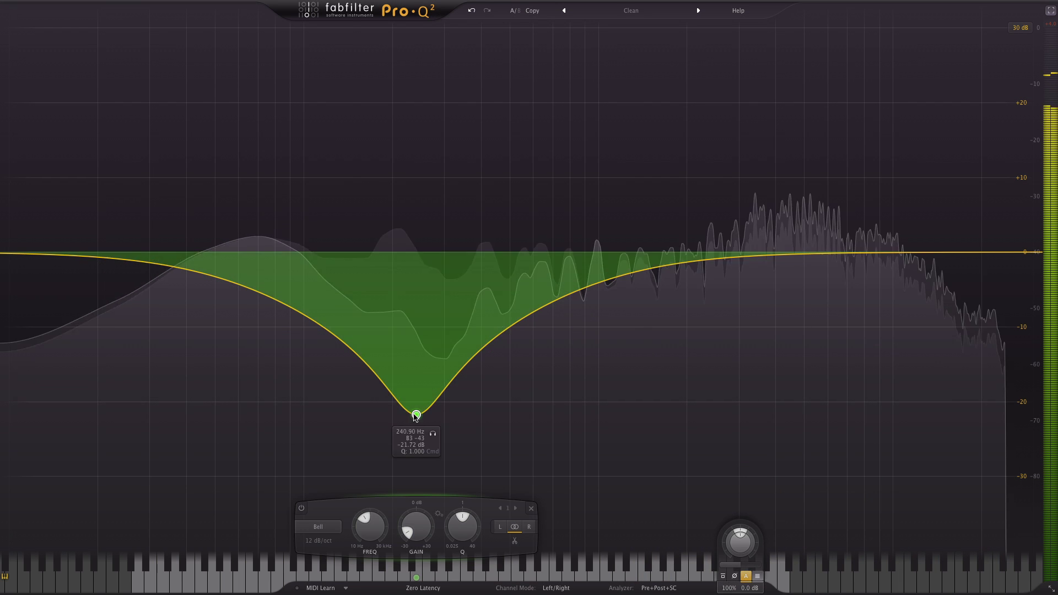
drag(416, 415, 420, 75)
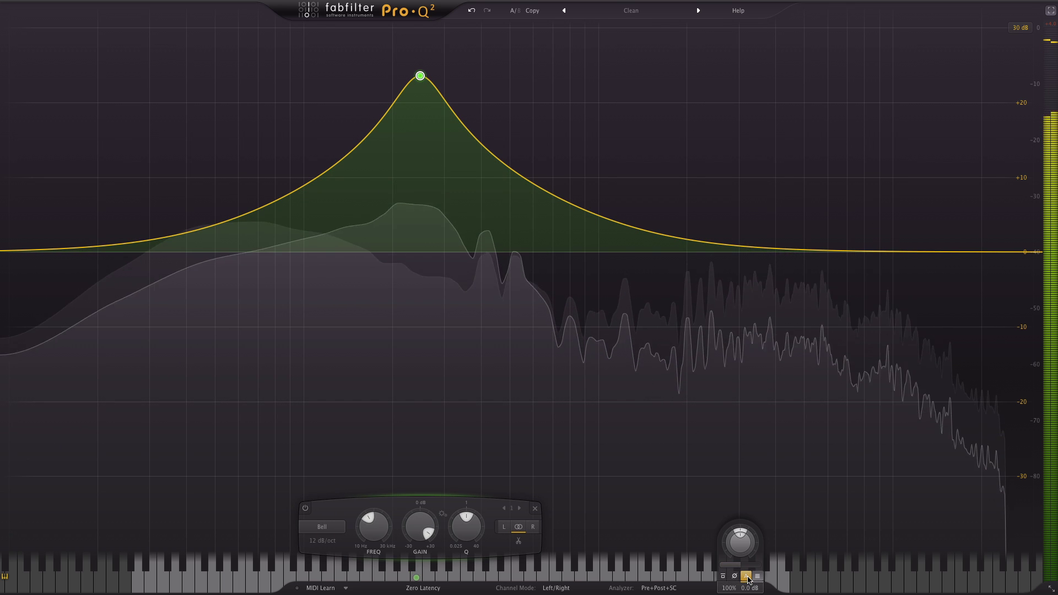
- Toggle auto gain off and on while sweeping the bell band around 1.1 kHz, ending with auto gain on
click(747, 576)
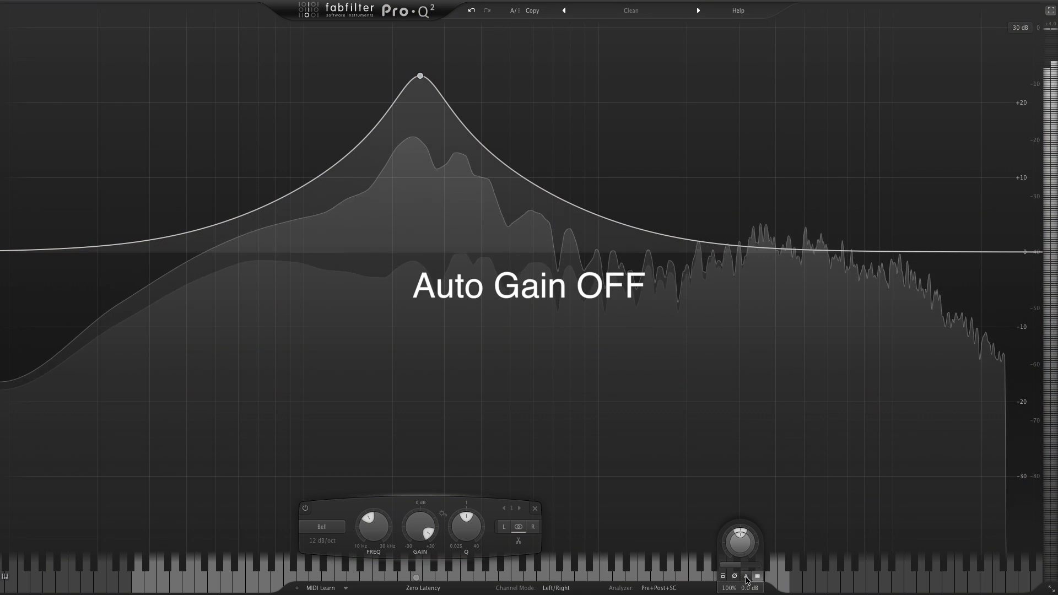
click(747, 576)
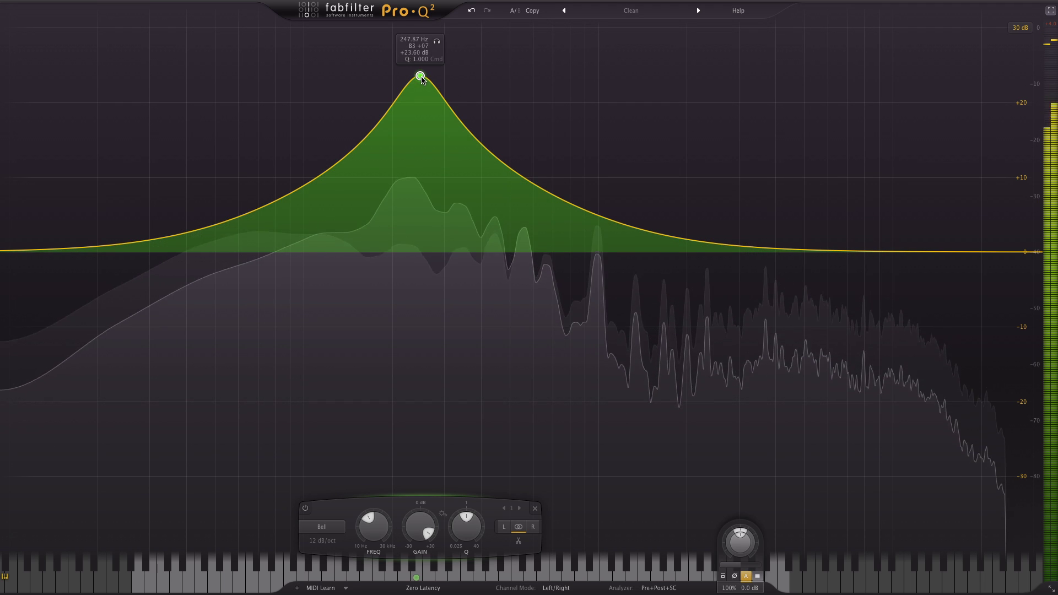
drag(422, 79, 642, 139)
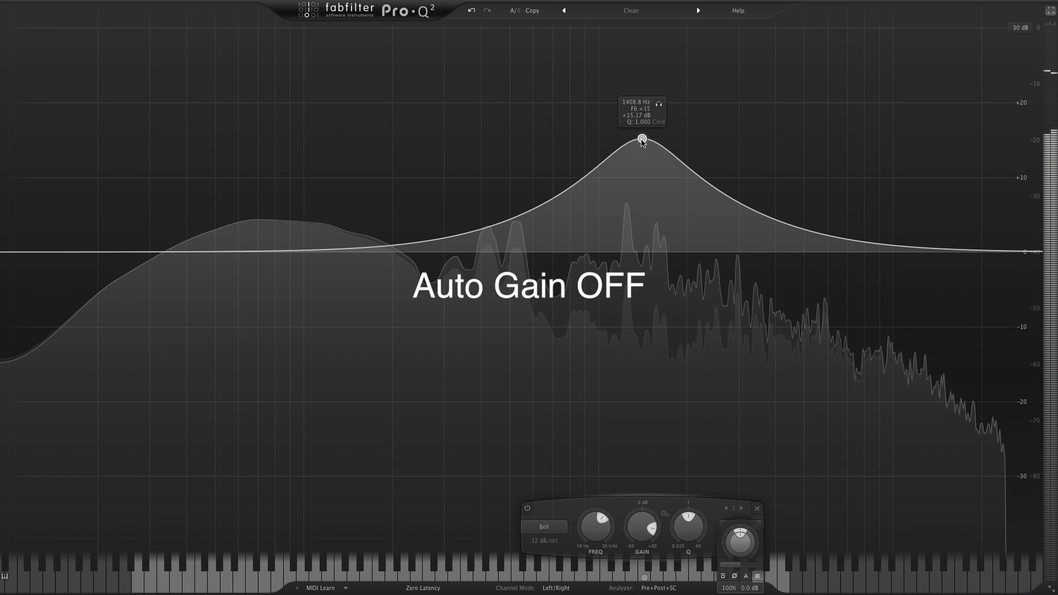
drag(642, 139, 386, 115)
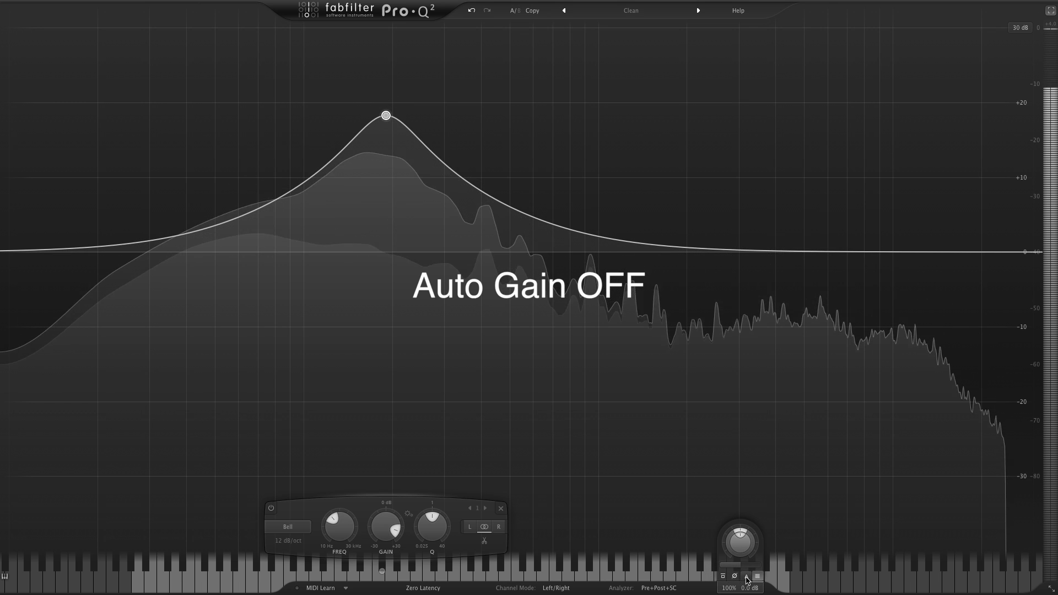
click(746, 577)
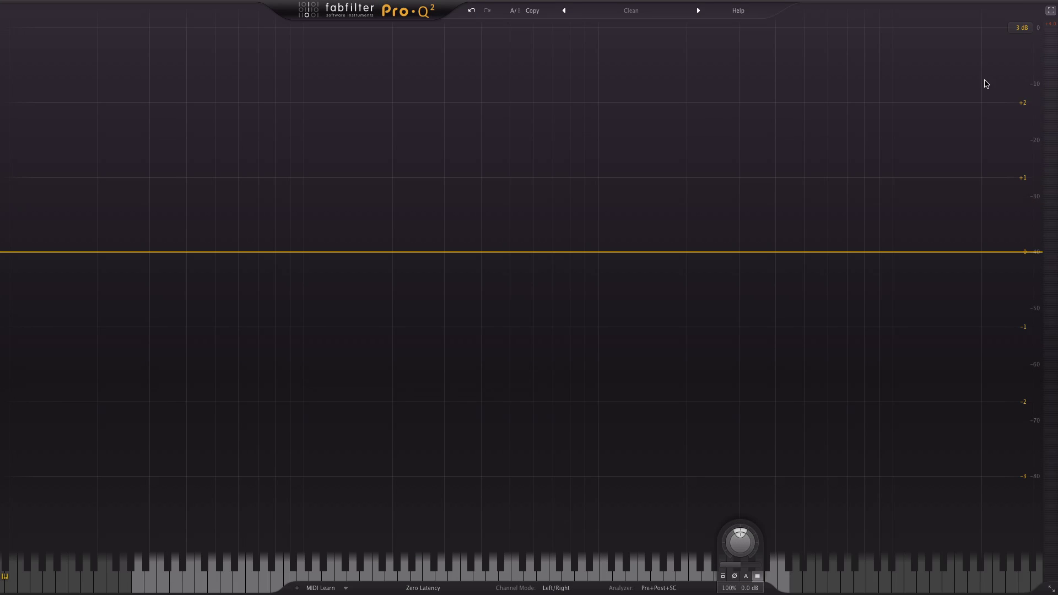
- Choose 6 dB as the display range, keeping the curve flat at 0 dB
click(1023, 28)
click(1028, 44)
click(1023, 28)
click(1027, 52)
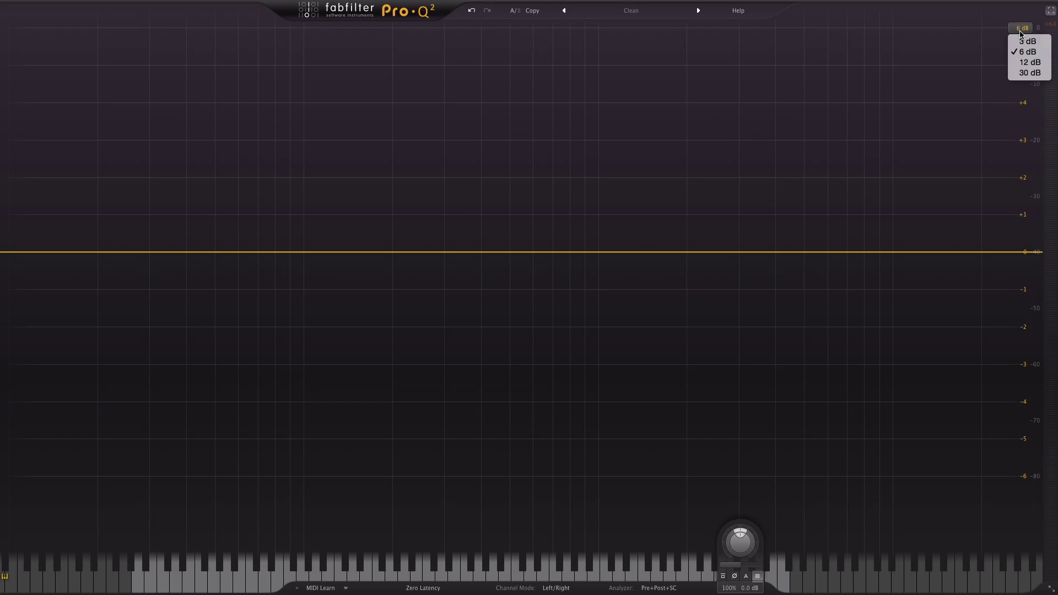
- Add a bell band boosting +3.09 dB at about 11 kHz with Q 1.0
click(1027, 41)
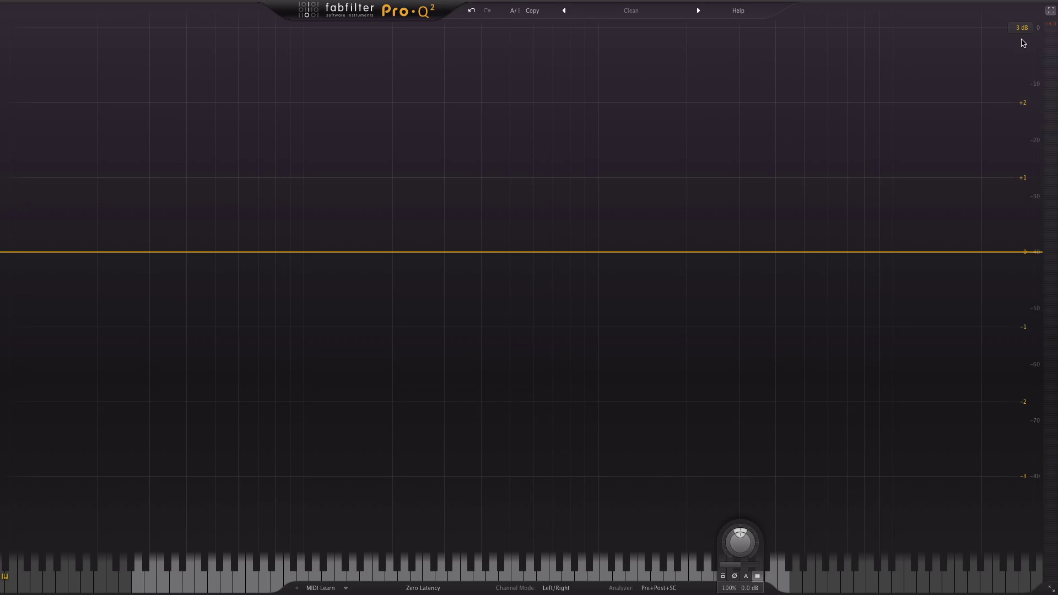
click(744, 244)
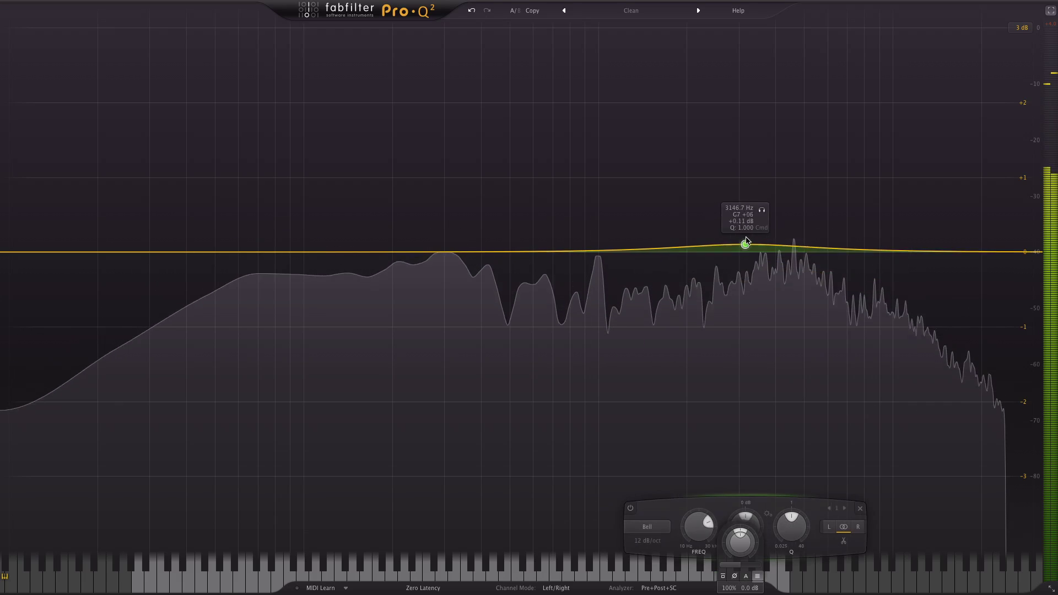
drag(745, 244, 911, 17)
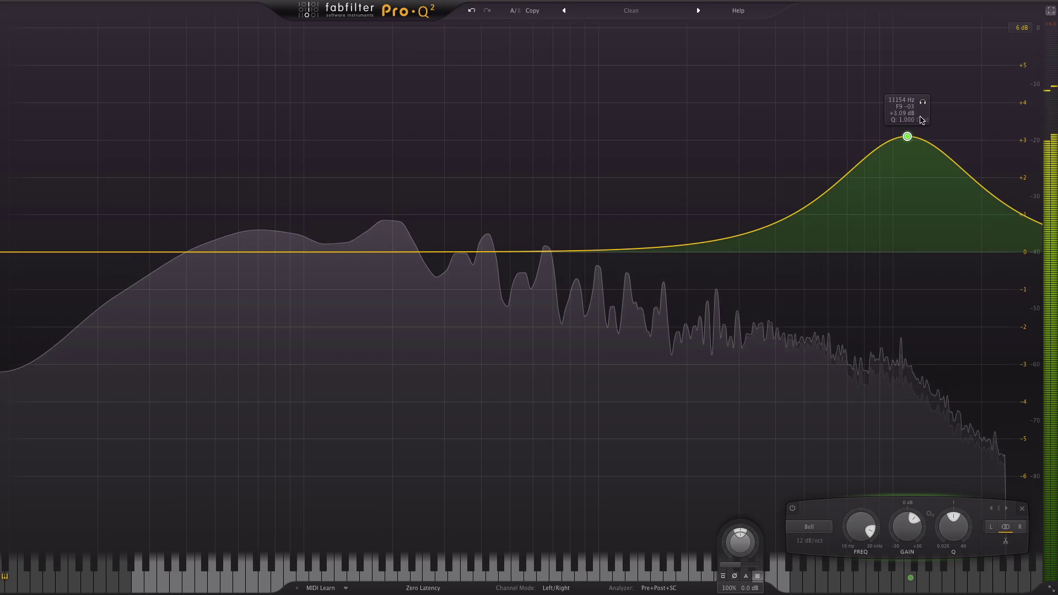
- Move the high bell boost down to 539 Hz at about +4.8 dB
drag(907, 135, 907, 3)
drag(907, 127, 940, 114)
drag(946, 152, 754, 224)
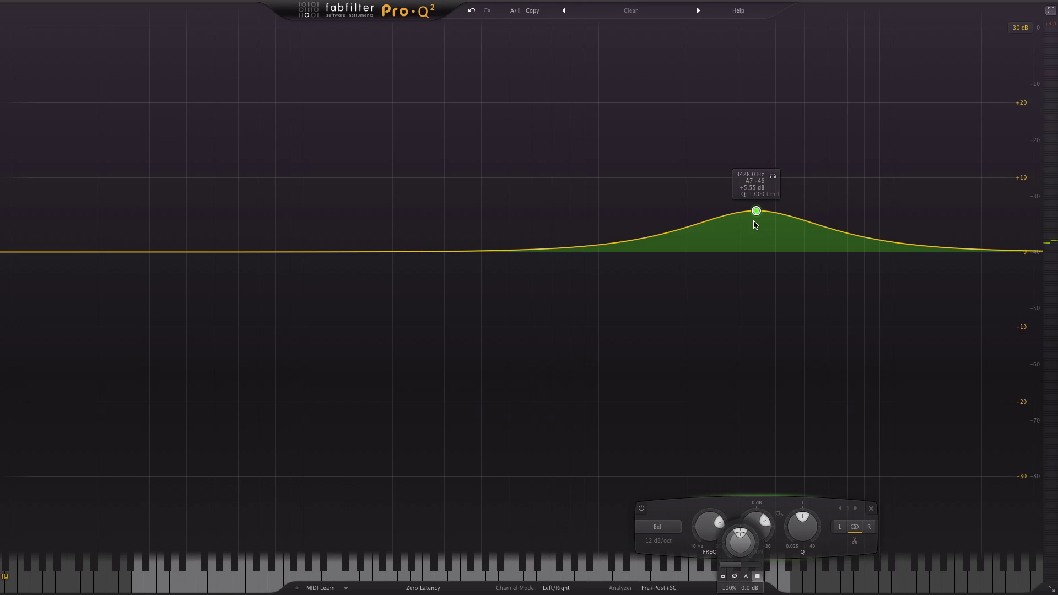
click(1027, 41)
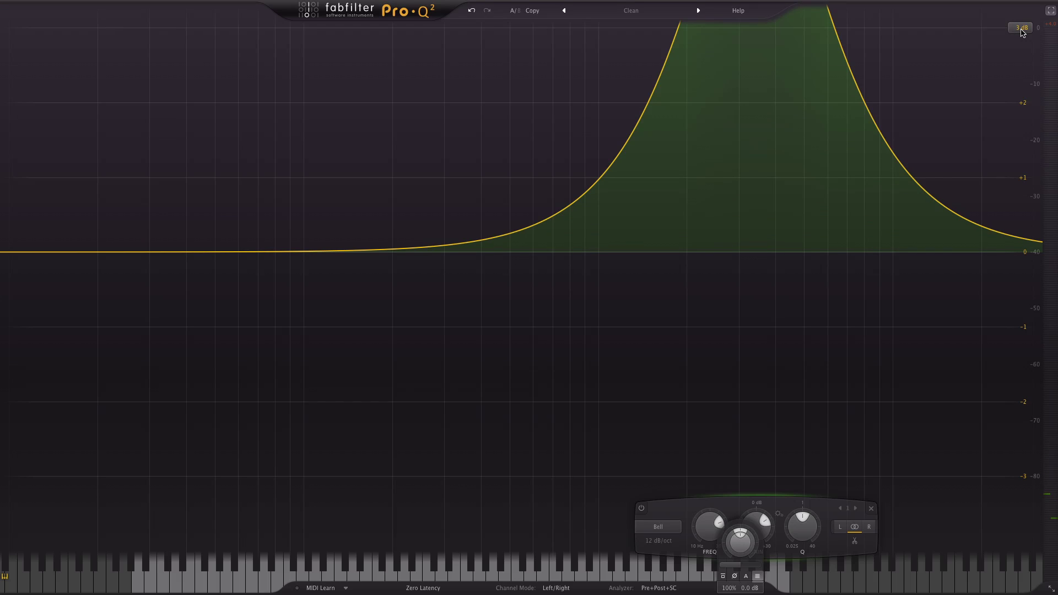
scroll(1022, 30, up, 1)
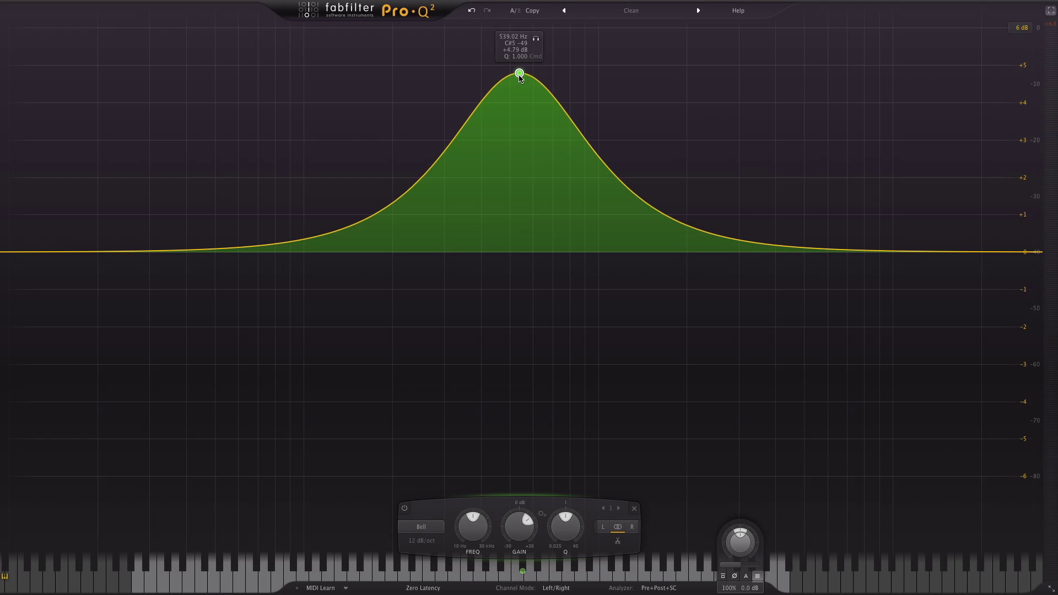
- Fine-tune the bell boost to about 419 Hz at +4.57 dB while soloing the band
drag(519, 73, 482, 84)
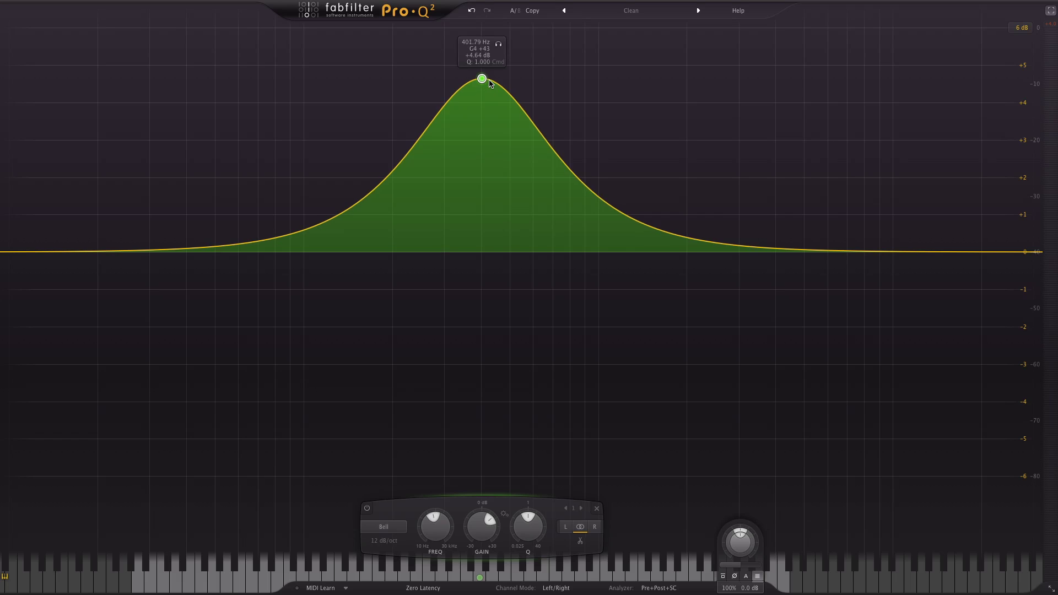
drag(490, 83, 312, 112)
drag(622, 112, 415, 114)
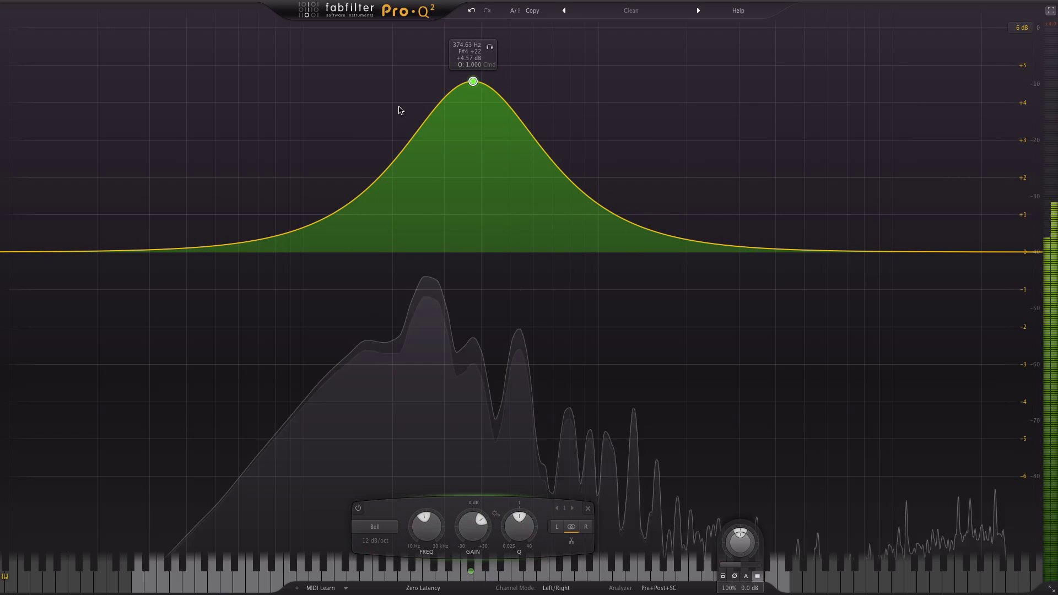
click(489, 48)
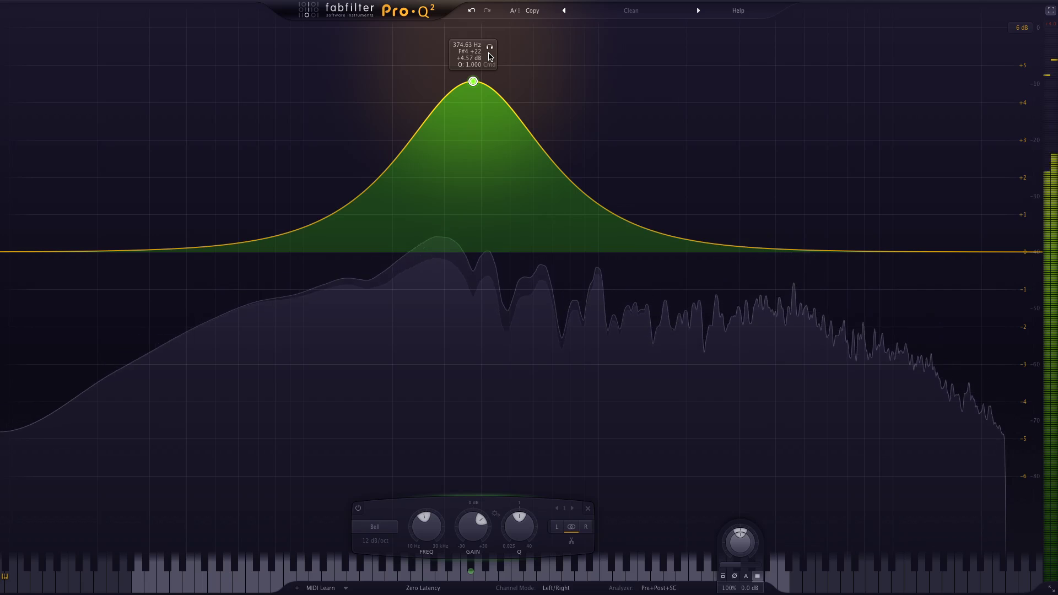
drag(492, 52, 413, 138)
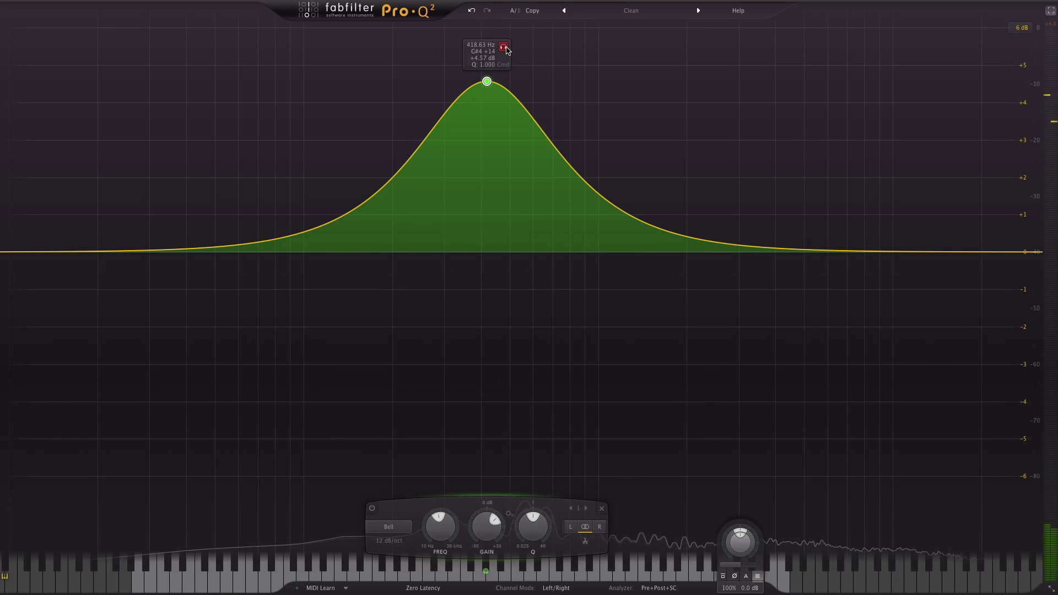
- Reset the EQ to the flat Default Setting and start audio playback
key(super+z)
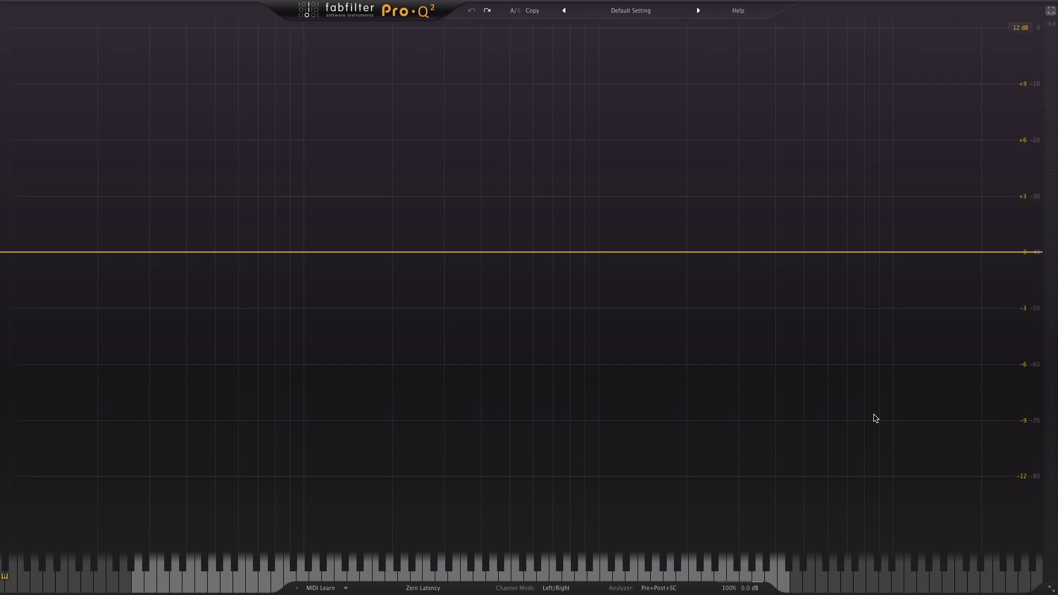
key(space)
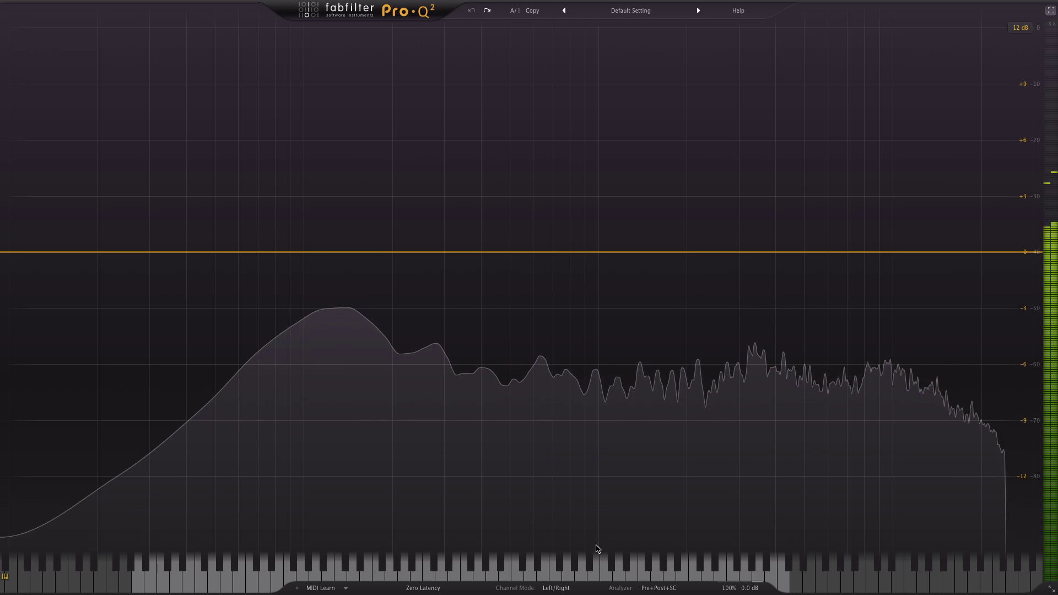
- Set channel mode to Mid/Side and add a Side-only bell band at about 136 Hz
click(560, 587)
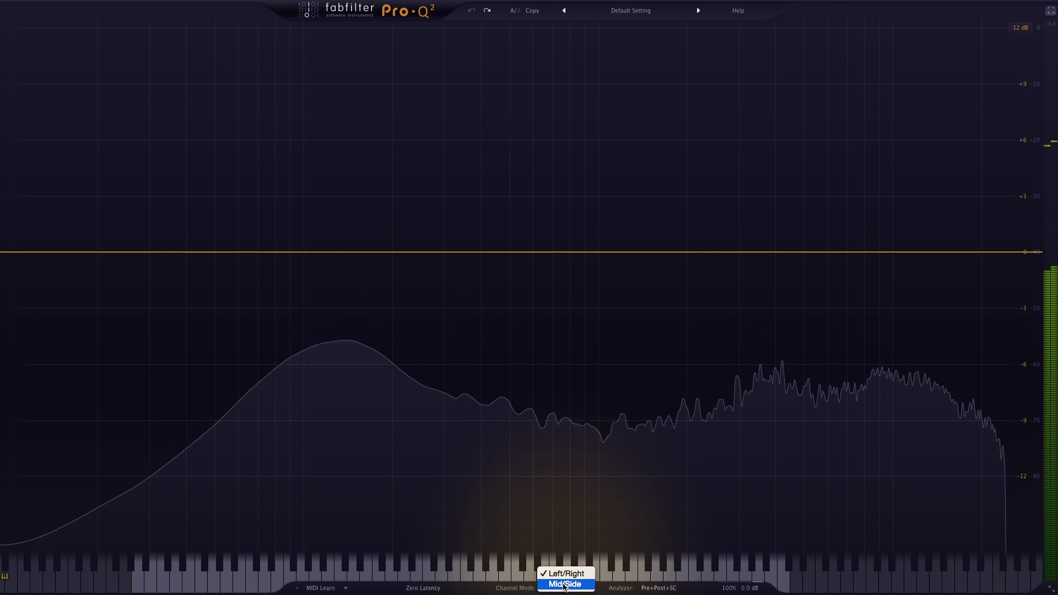
click(564, 584)
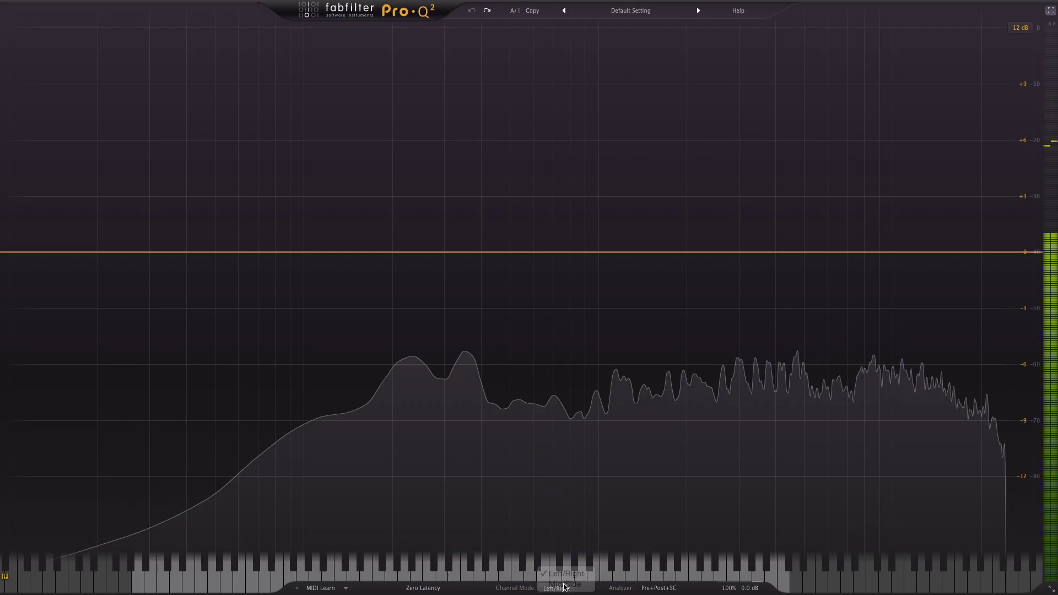
click(328, 257)
mouse_move(328, 257)
mouse_down()
mouse_move(345, 251)
mouse_move(336, 246)
mouse_move(340, 263)
mouse_move(342, 253)
mouse_up()
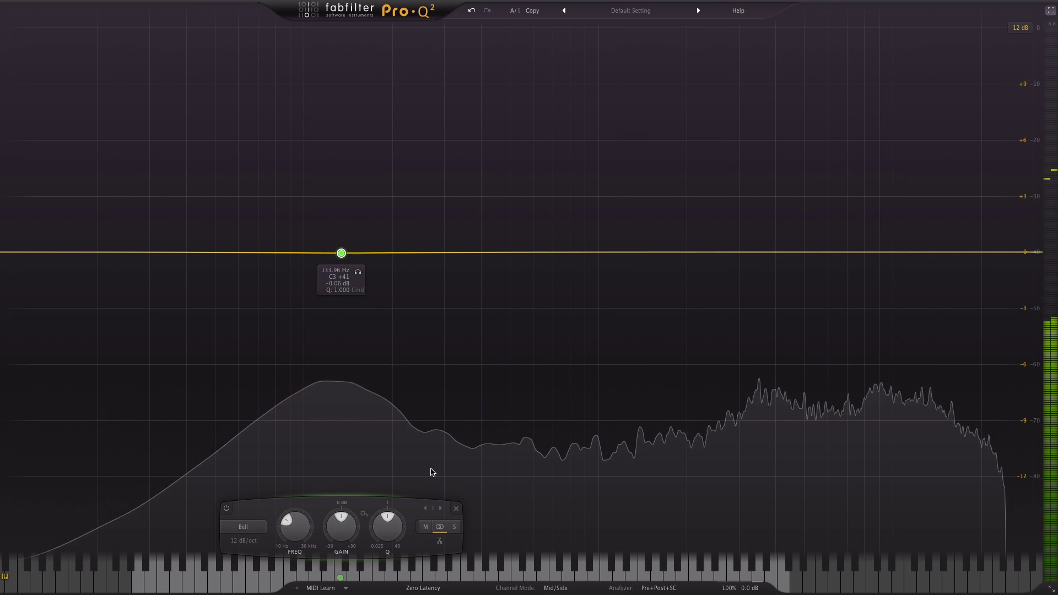
click(455, 528)
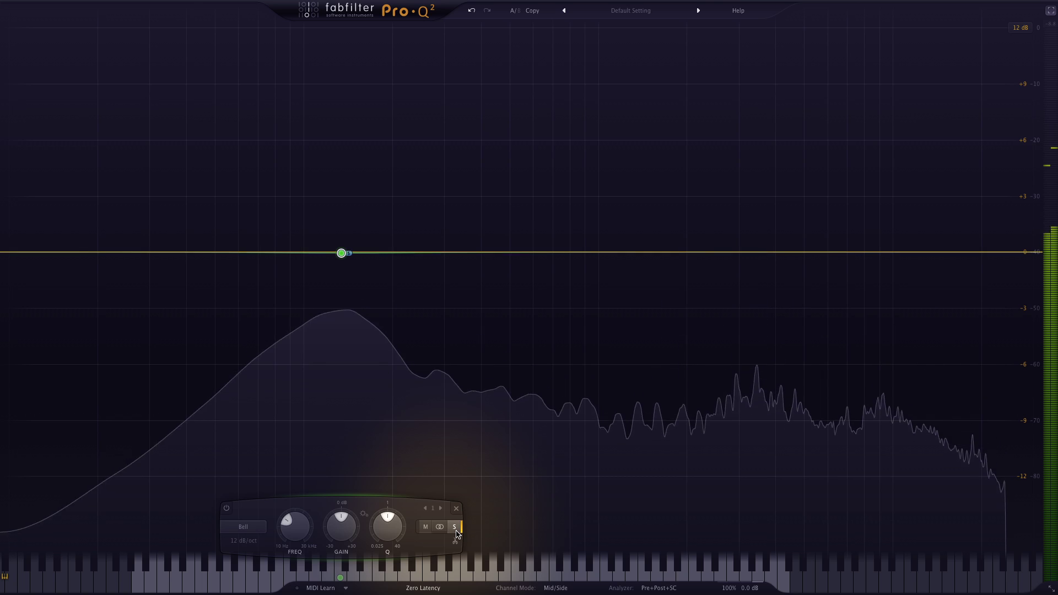
click(455, 526)
drag(341, 254, 344, 255)
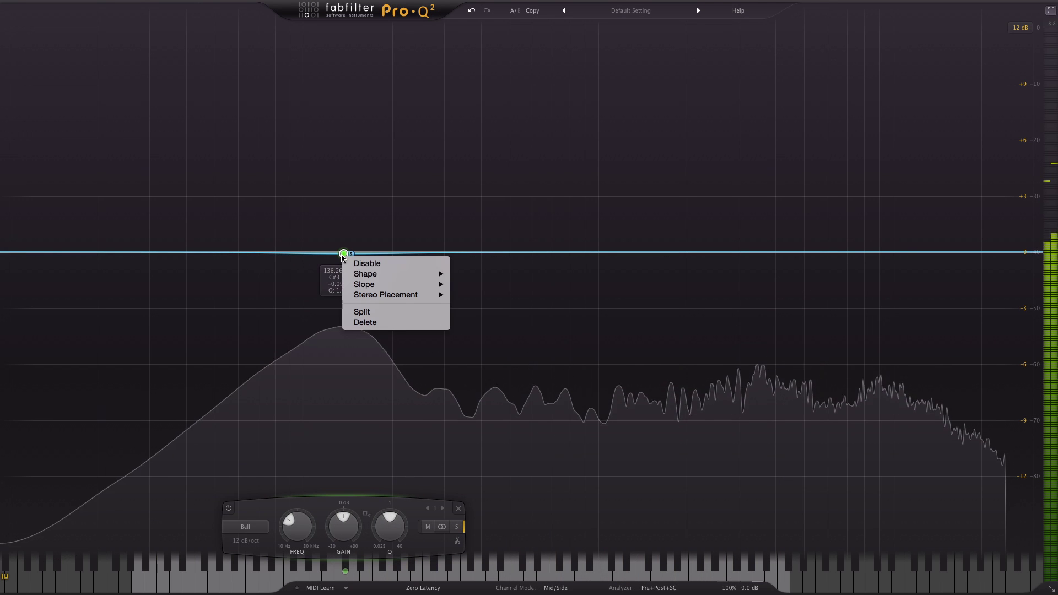
- Change the Side band to a 12 dB/oct low cut and raise its cutoff to about 560 Hz
click(490, 296)
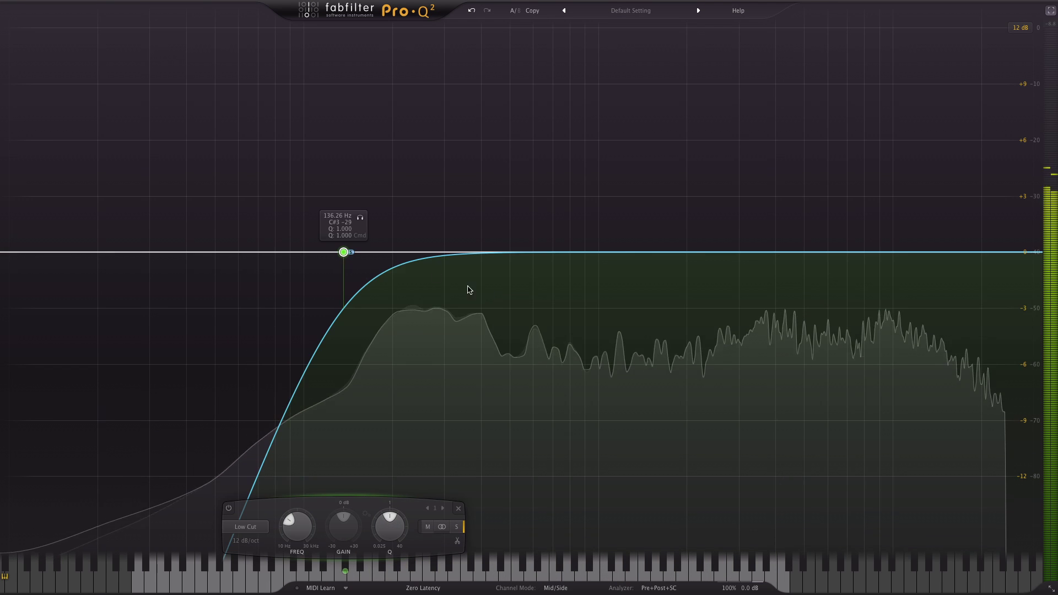
drag(344, 254, 494, 264)
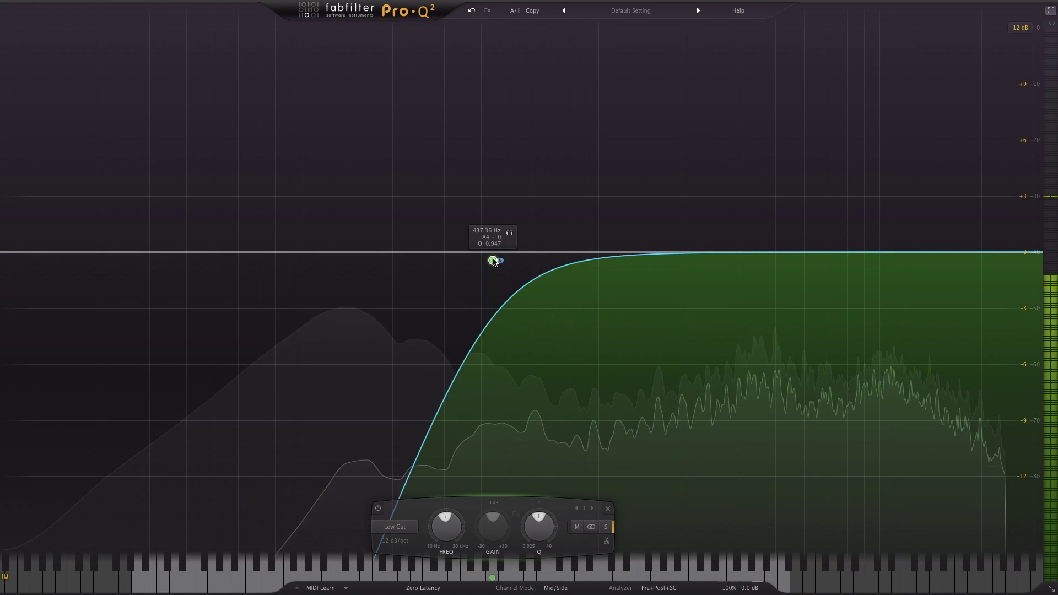
drag(494, 260, 526, 265)
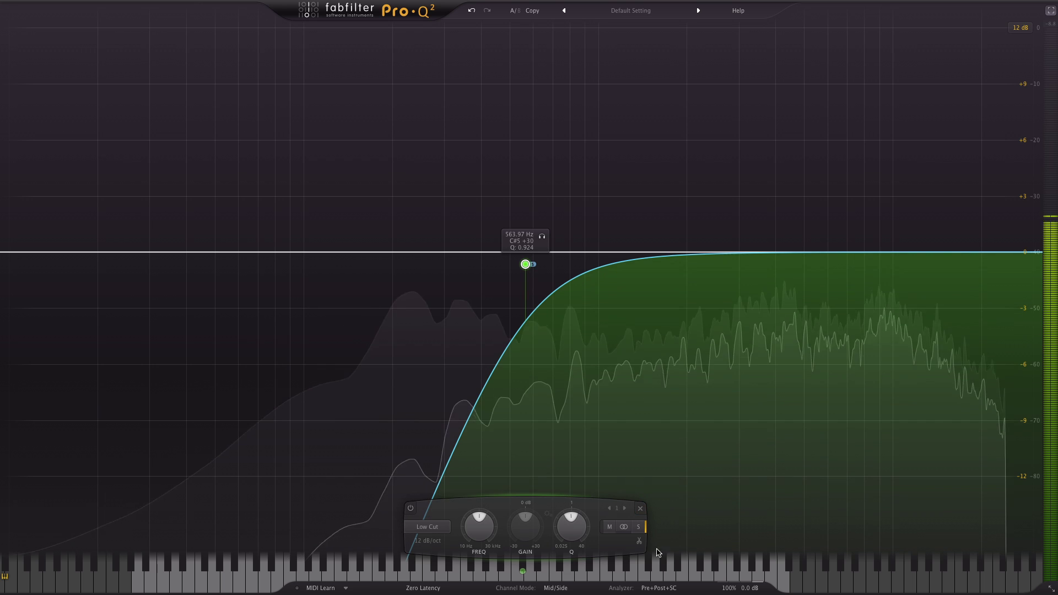
mouse_move(743, 555)
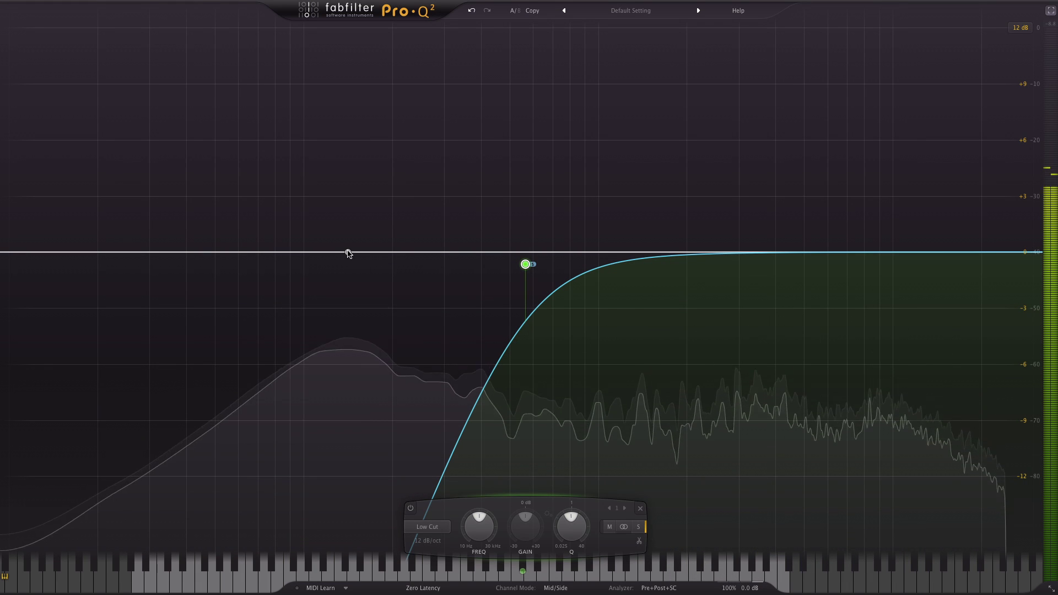
- Add a Mid-only bell band near 140 Hz and boost it to about +4.4 dB
click(348, 252)
drag(353, 255, 350, 220)
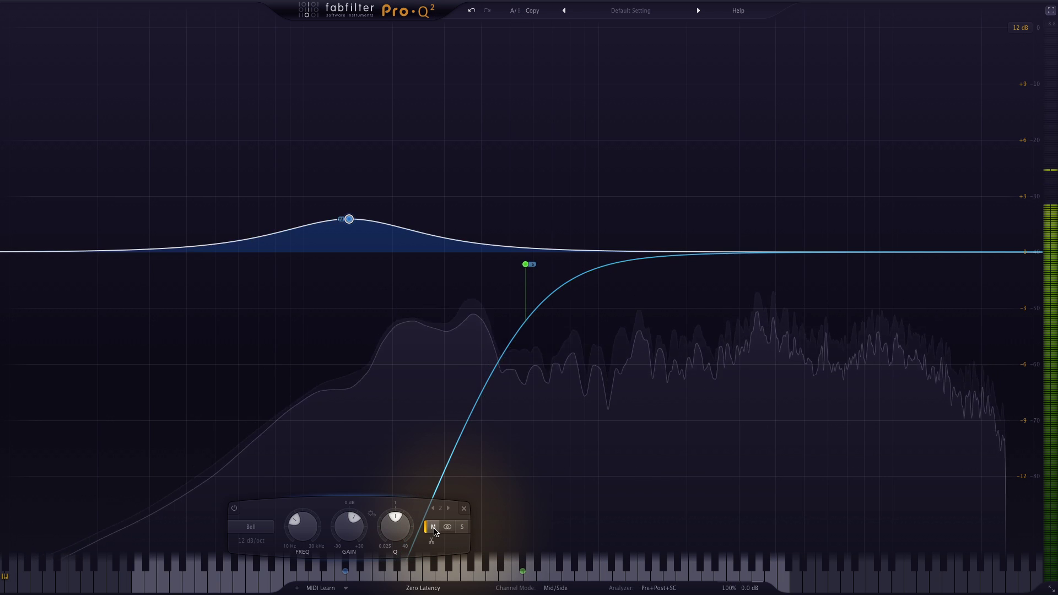
click(434, 529)
drag(350, 220, 337, 129)
mouse_move(758, 589)
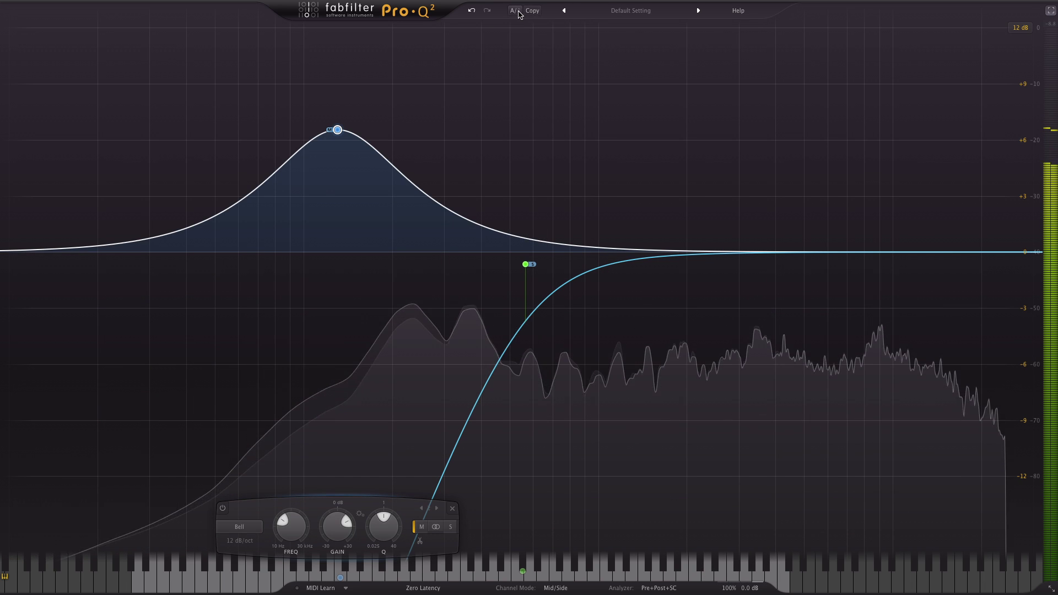
- Toggle A/B five times between the mid/side EQ and bypassed B state, ending on B
click(518, 11)
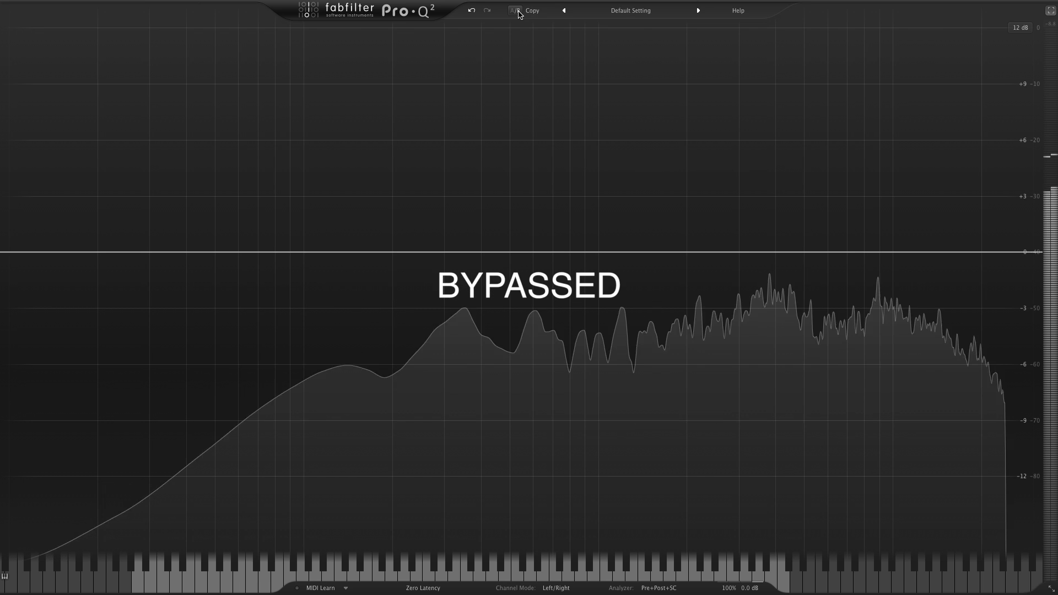
click(518, 11)
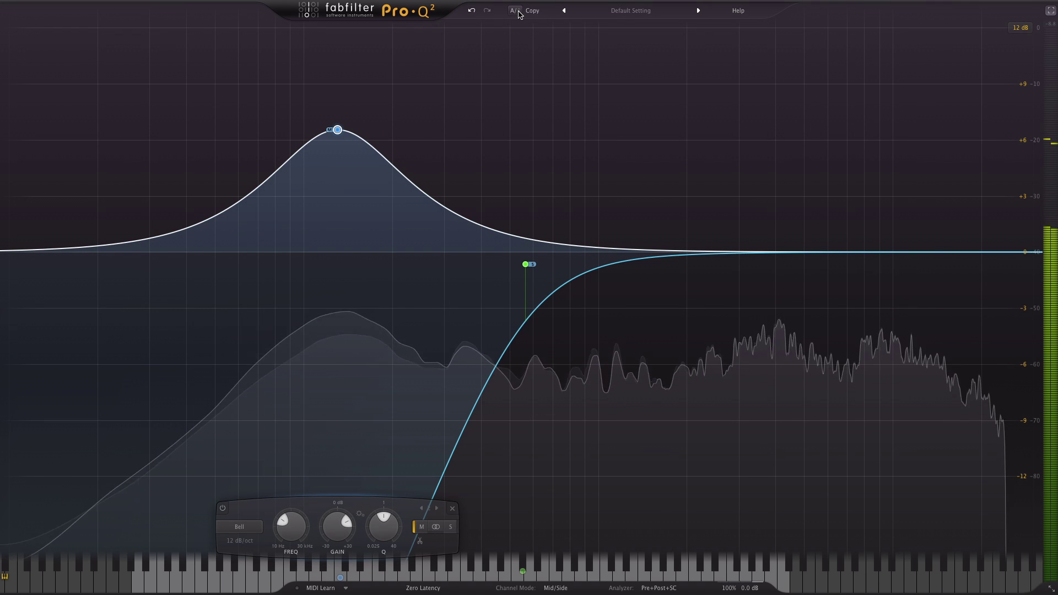
click(518, 11)
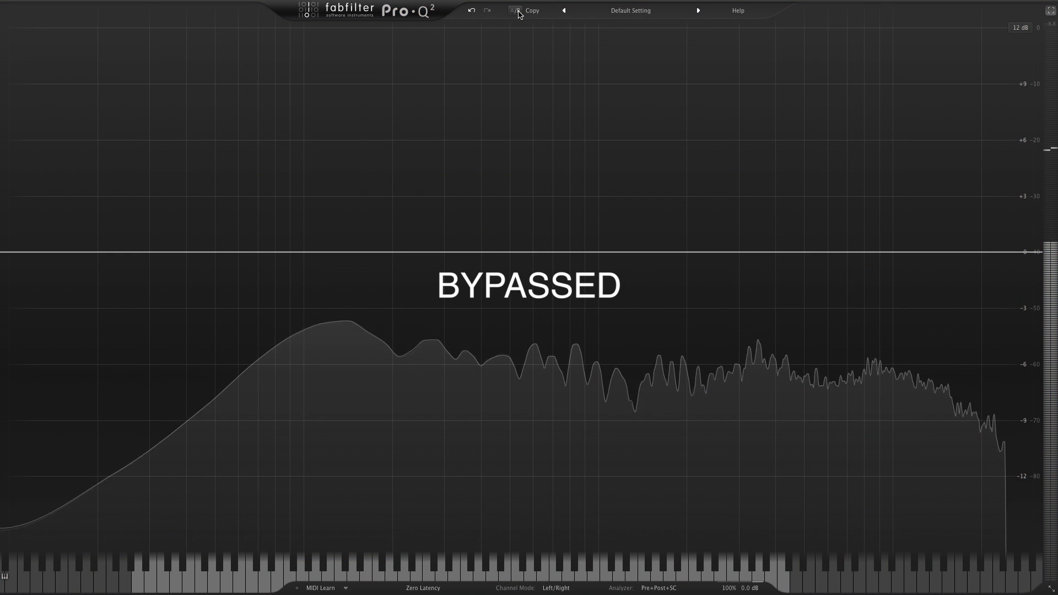
click(518, 11)
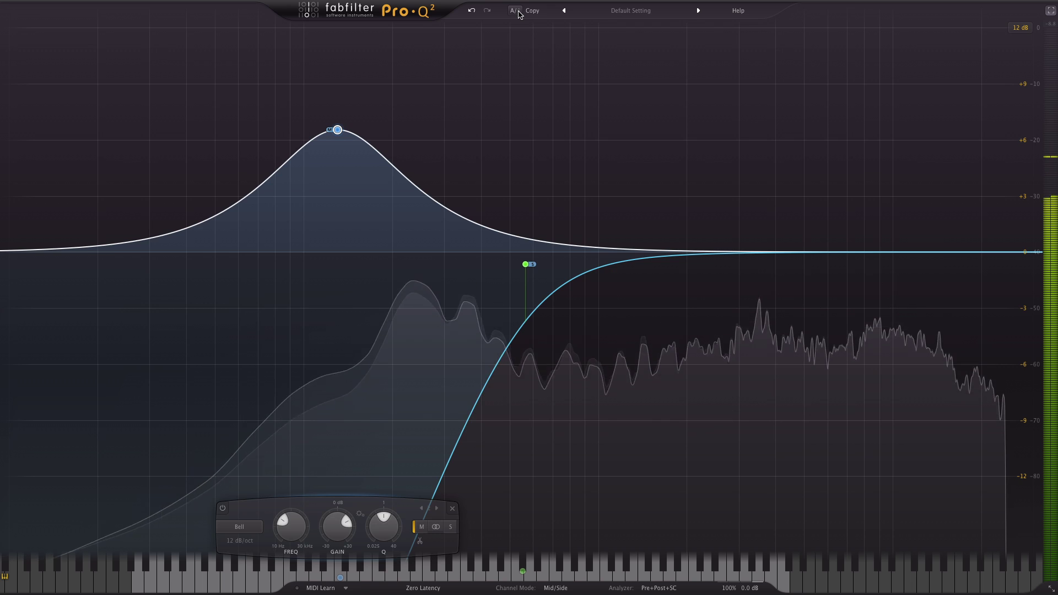
click(518, 11)
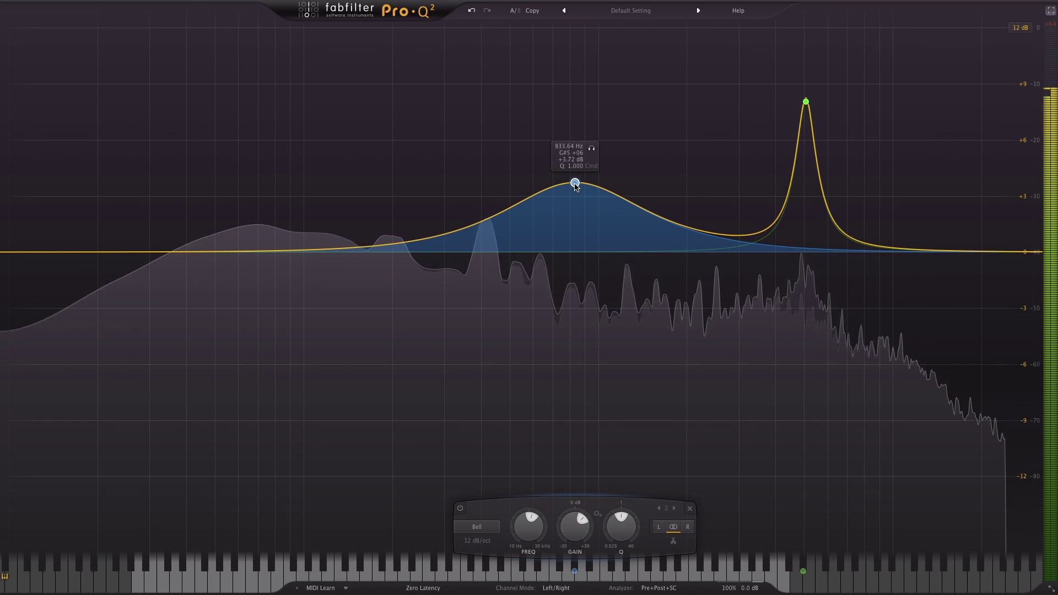
- Add a new band around 129 Hz and change its shape to a low cut
drag(286, 255, 356, 166)
right_click(350, 163)
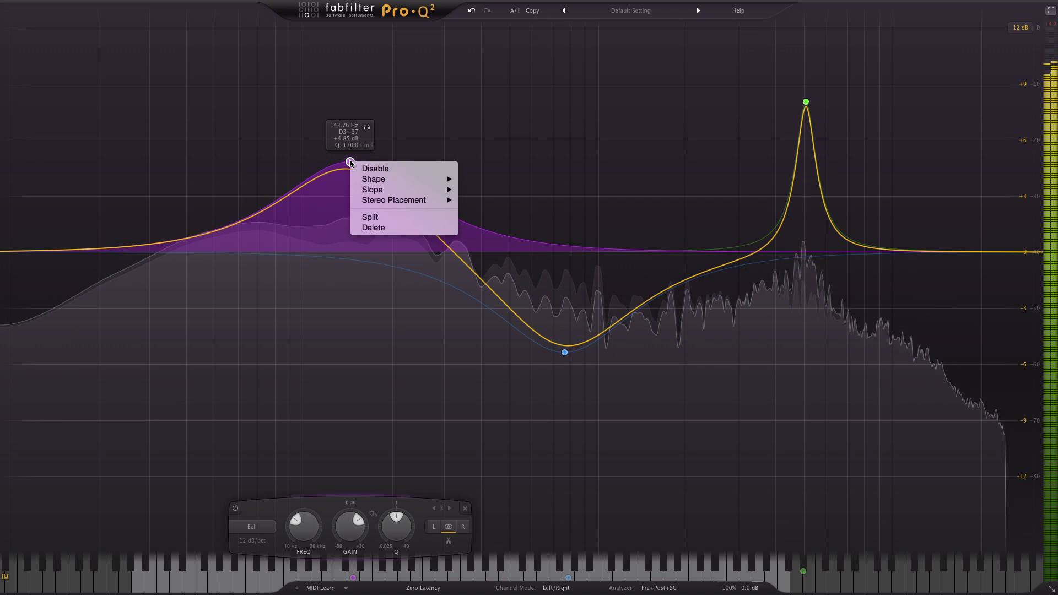
mouse_move(400, 181)
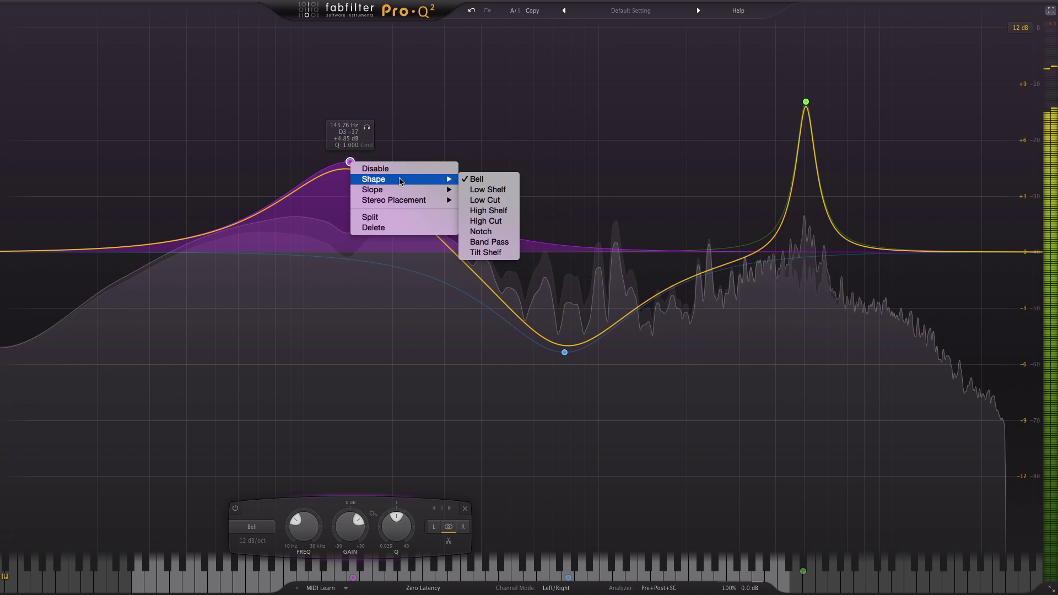
click(485, 200)
mouse_move(350, 252)
mouse_down()
mouse_move(464, 259)
mouse_move(348, 257)
mouse_up()
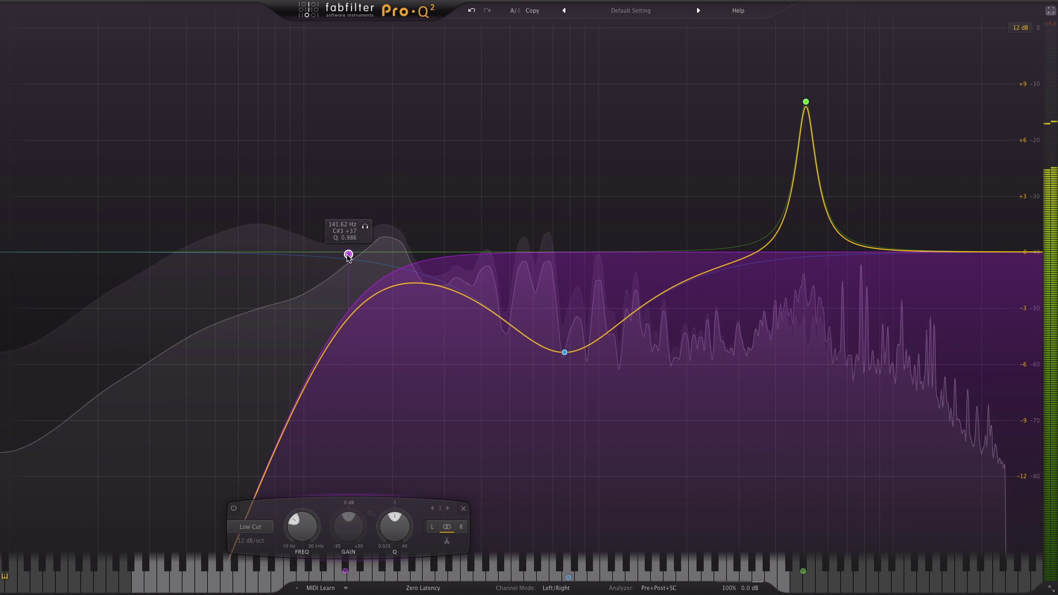
scroll(349, 254, up, 2)
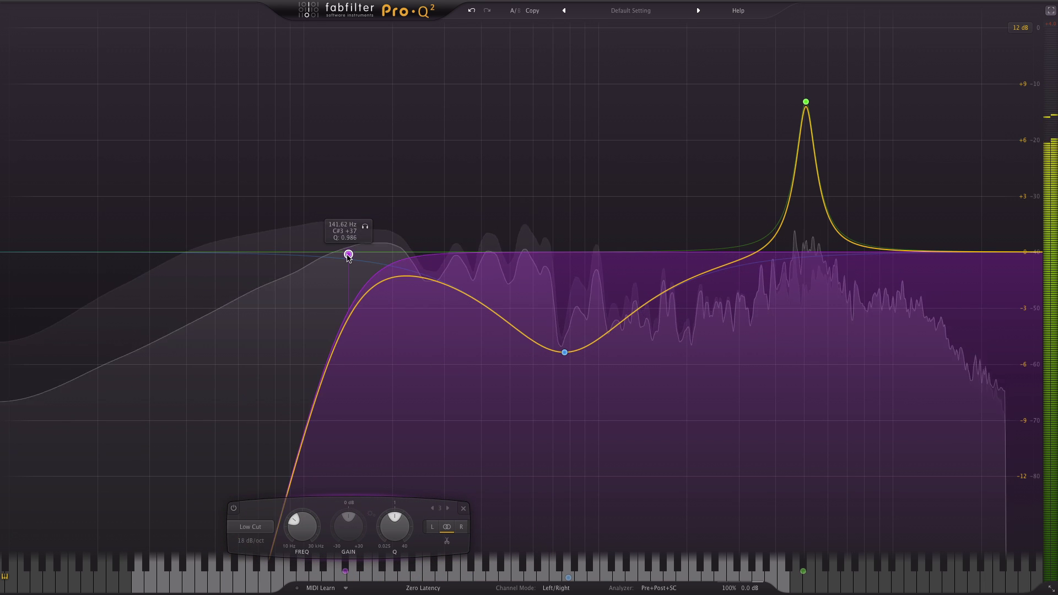
- Set the low cut slope to 96 dB/oct at about 207 Hz, then switch to the flat A/B state
right_click(348, 255)
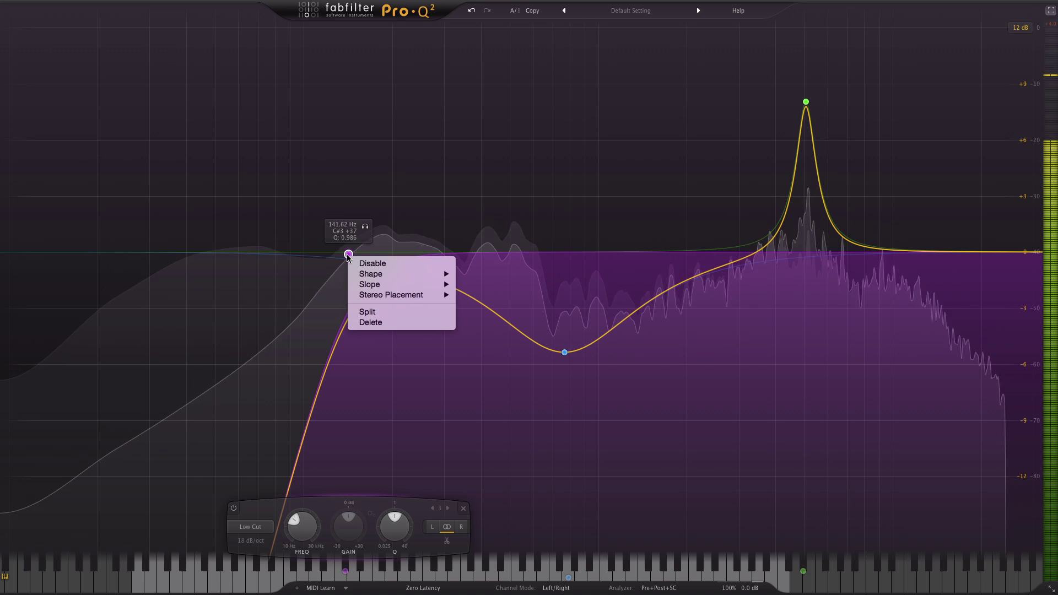
mouse_move(406, 284)
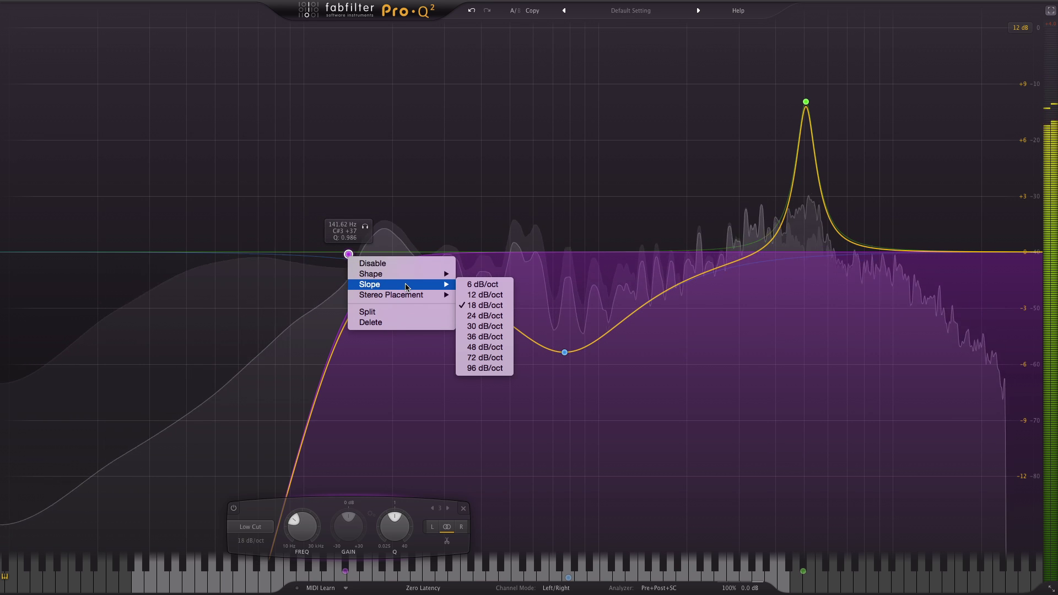
click(485, 368)
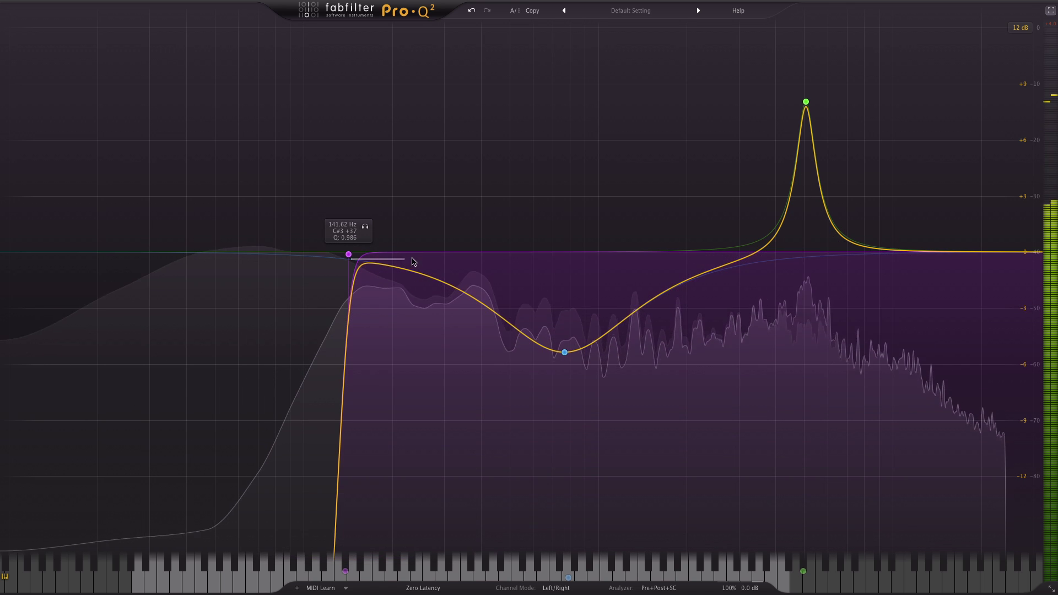
drag(351, 260, 276, 254)
click(516, 10)
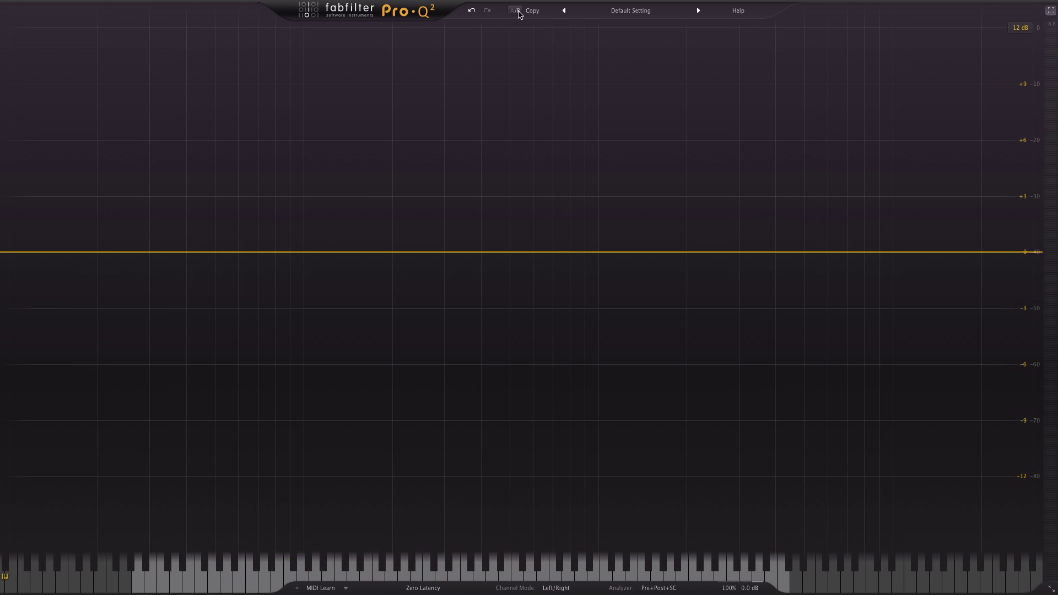